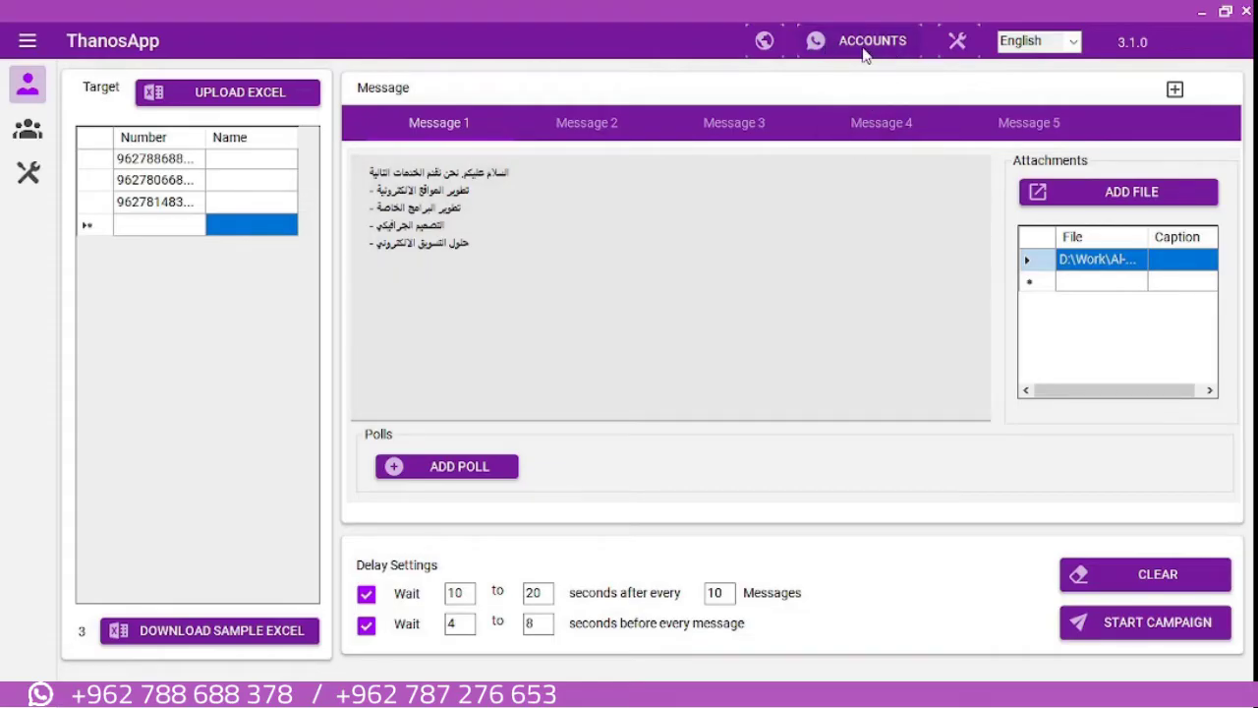
# Open the Manage Accounts dialog listing the two linked WhatsApp accounts
pyautogui.click(864, 51)
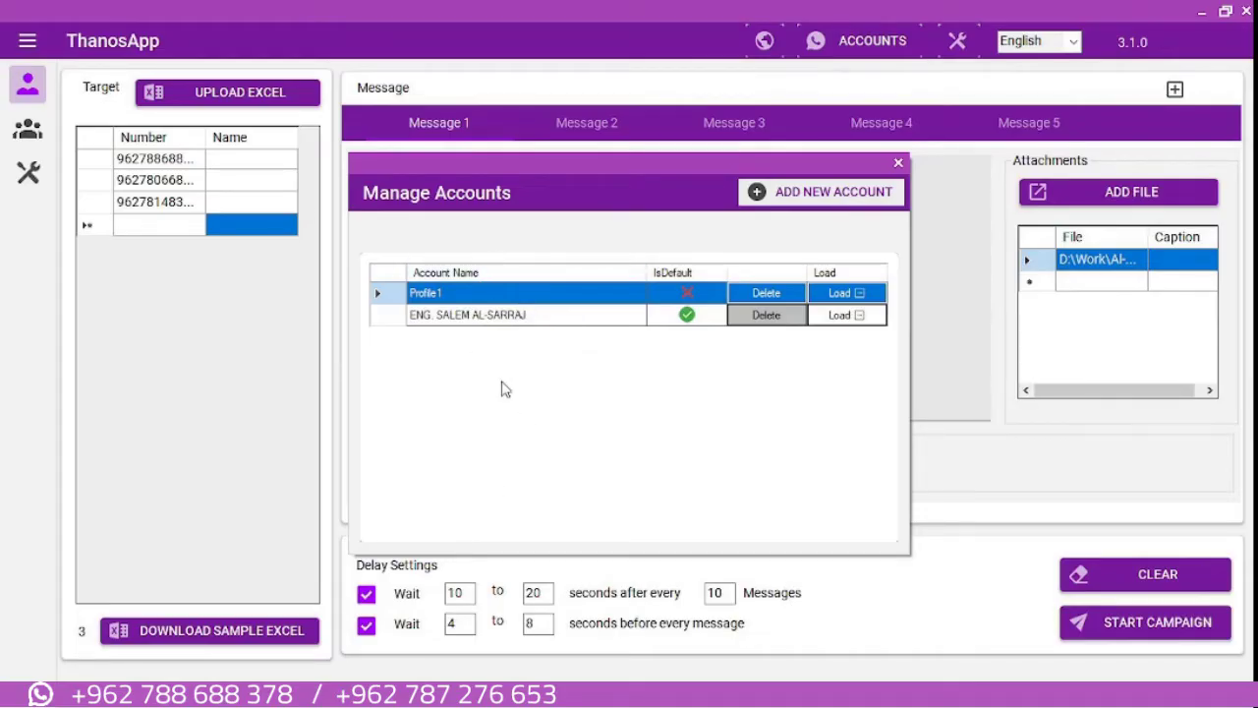
# Make Profile1 primary, restore the second account as primary, and load its WhatsApp session
pyautogui.rightClick(547, 290)
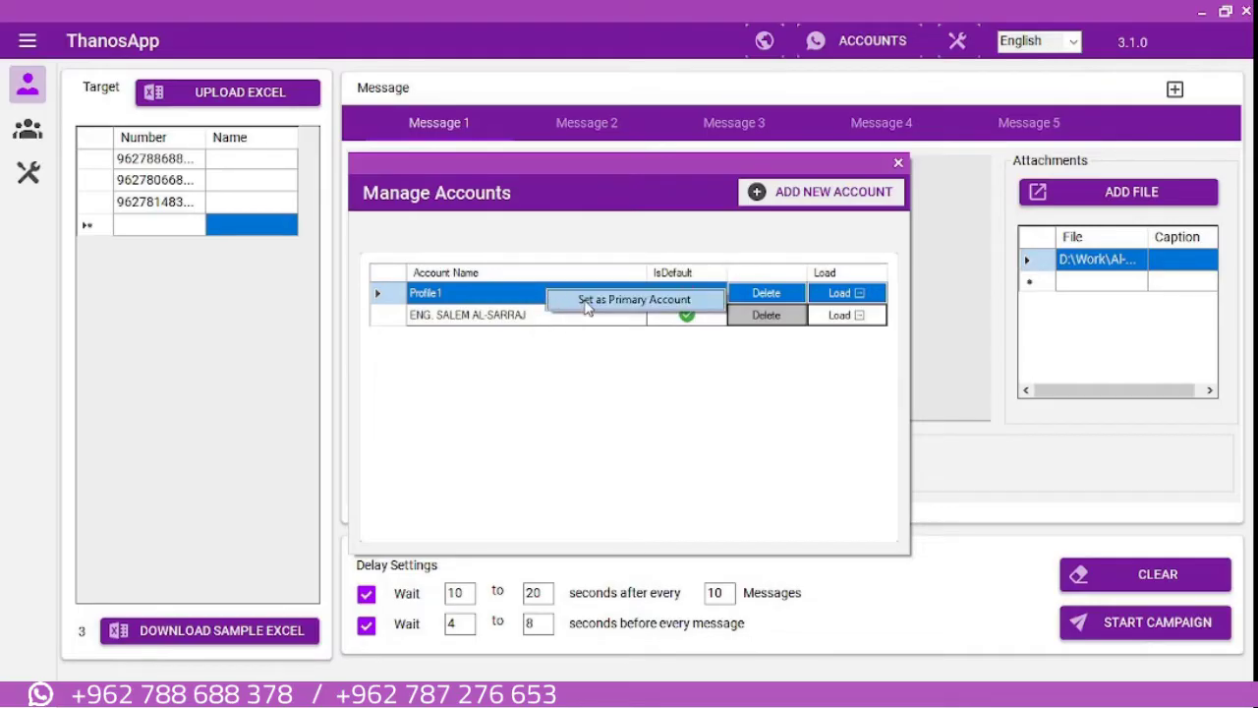
pyautogui.click(588, 299)
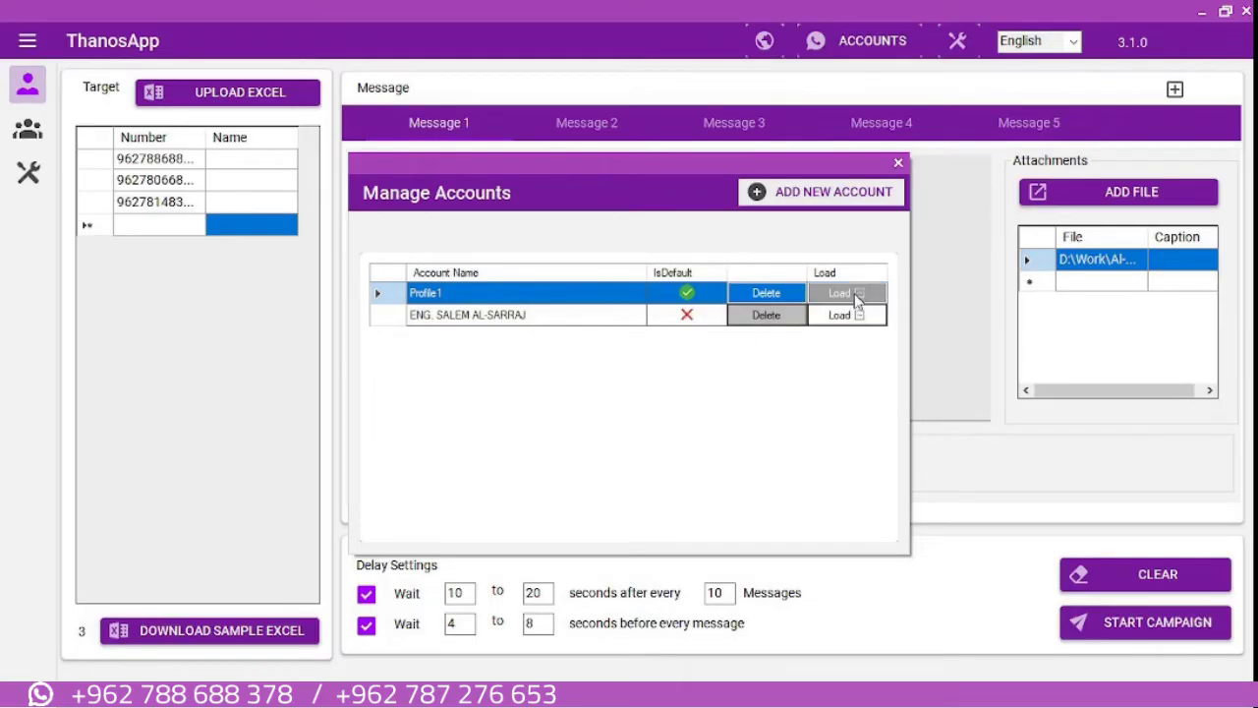
pyautogui.rightClick(528, 314)
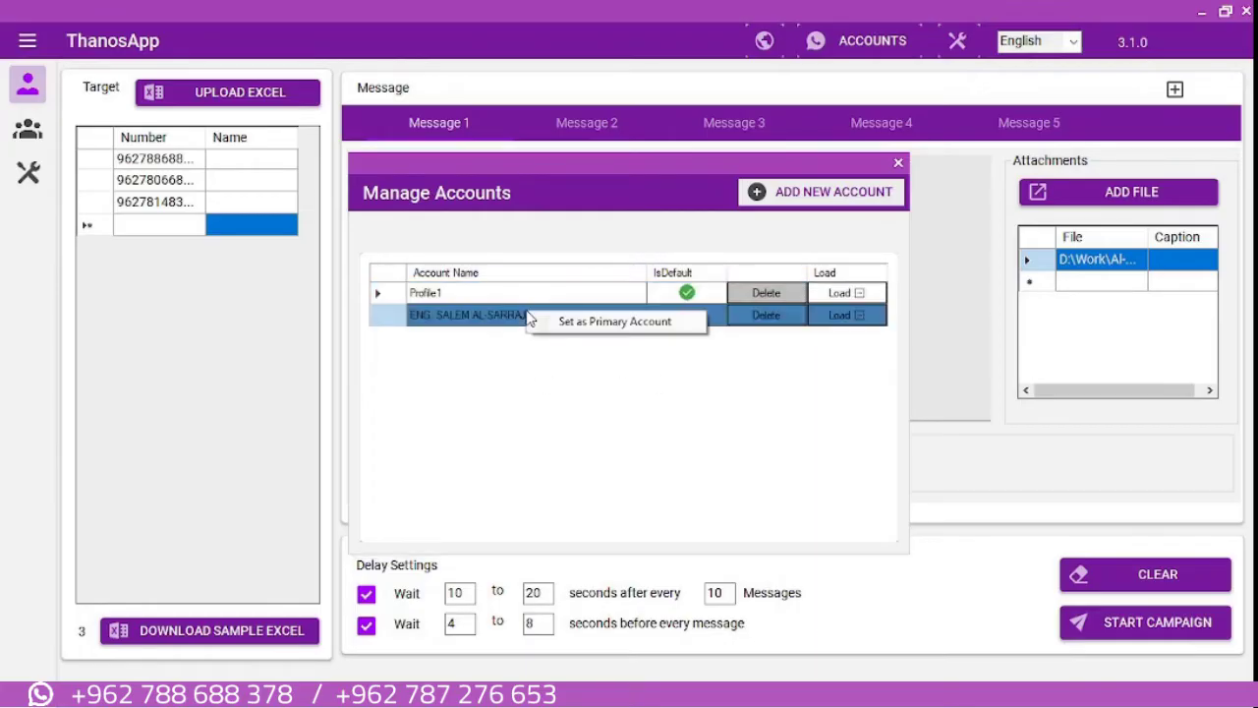
pyautogui.click(578, 322)
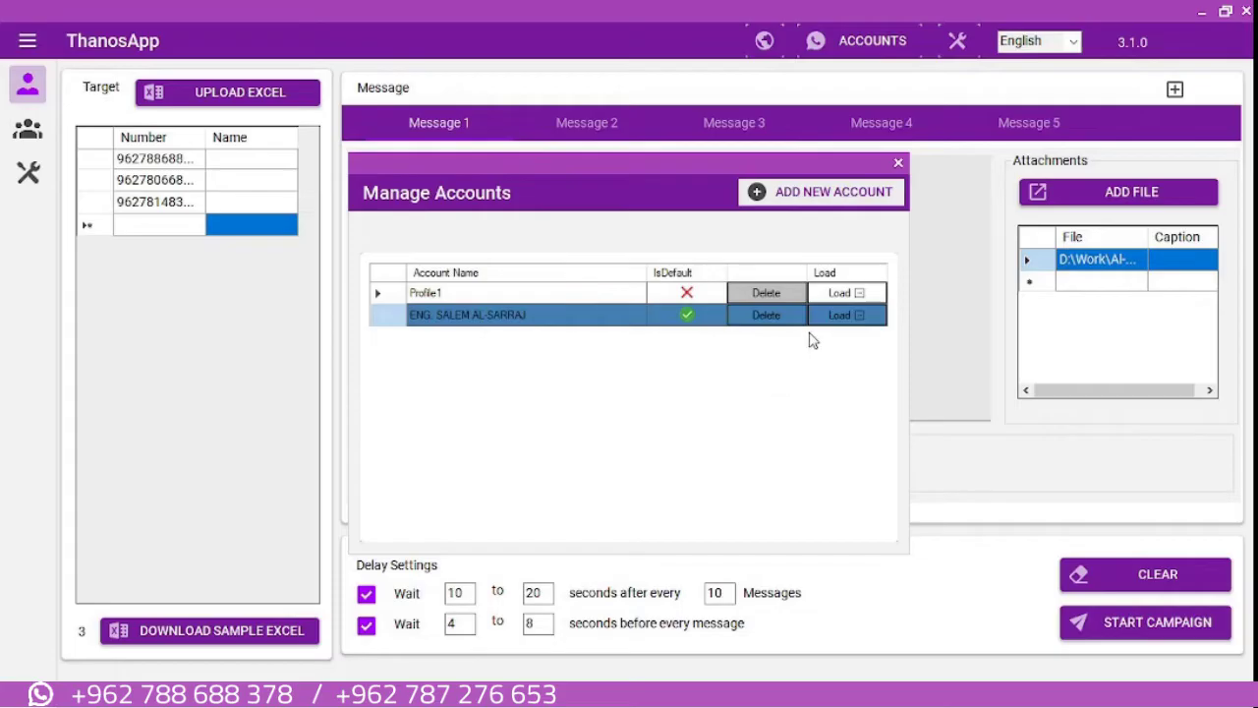
pyautogui.click(843, 316)
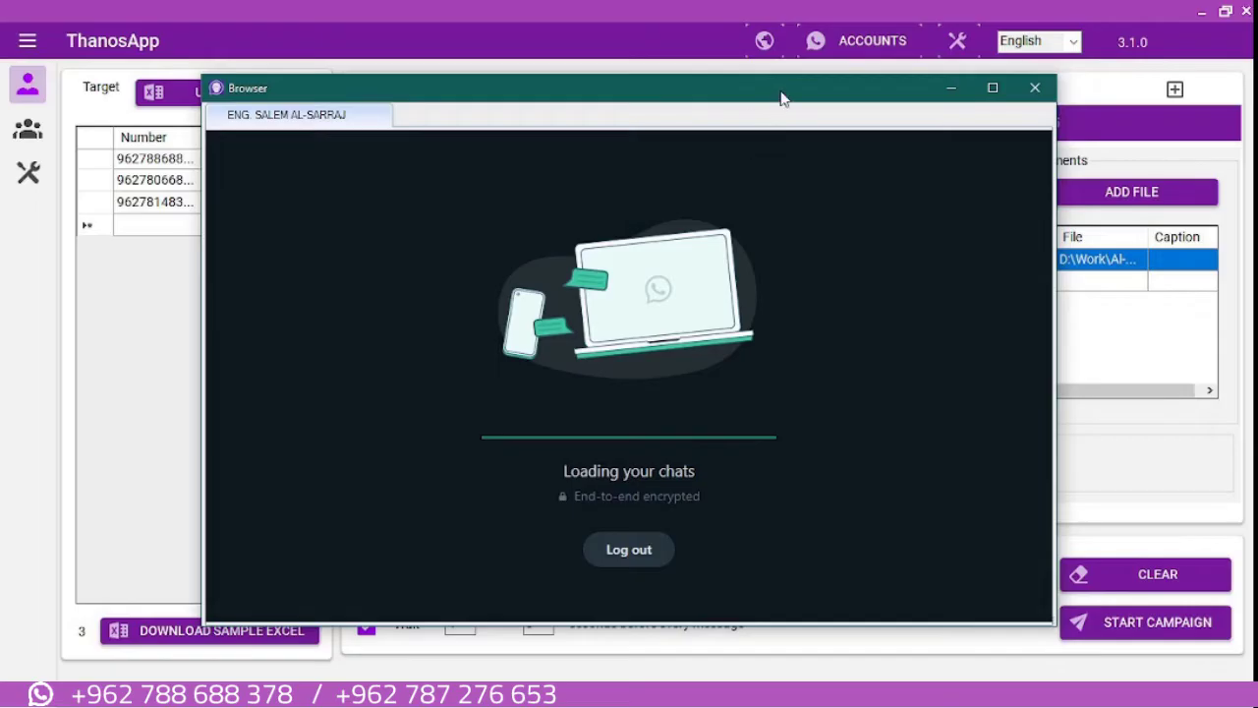
# Move the WhatsApp Web window aside, close it, then close Manage Accounts
pyautogui.moveTo(782, 98); pyautogui.dragTo(585, 84)
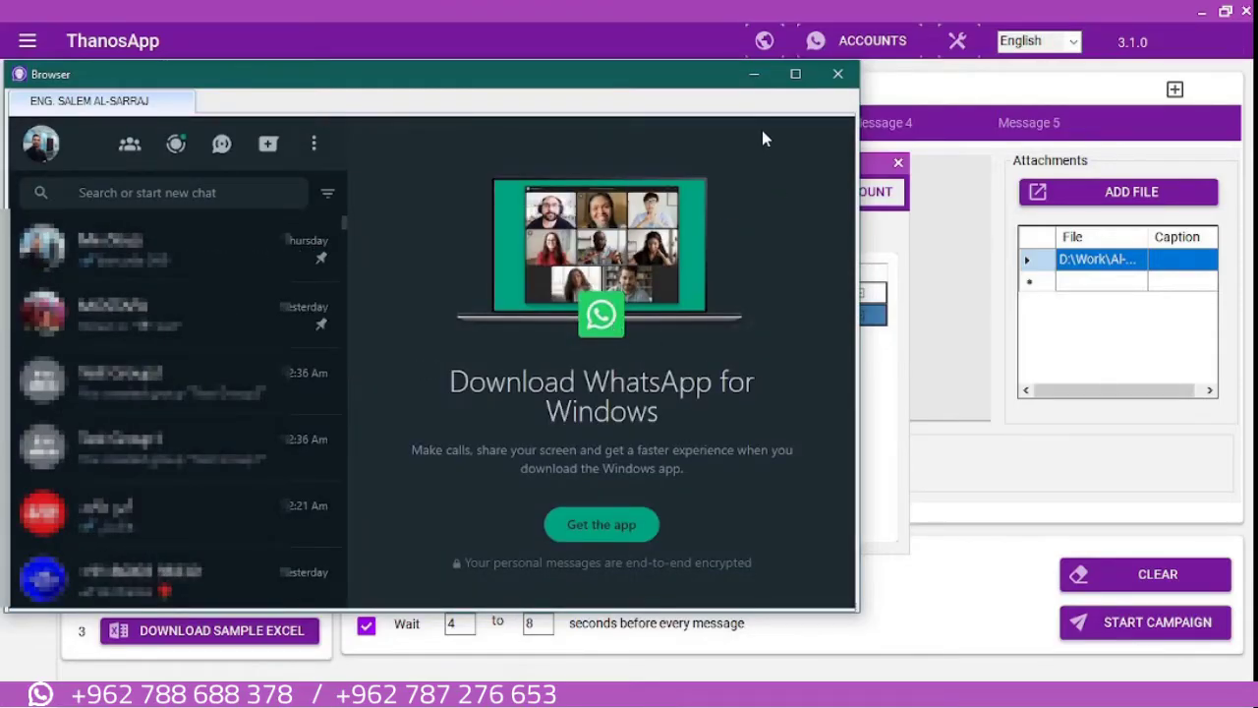
pyautogui.click(841, 83)
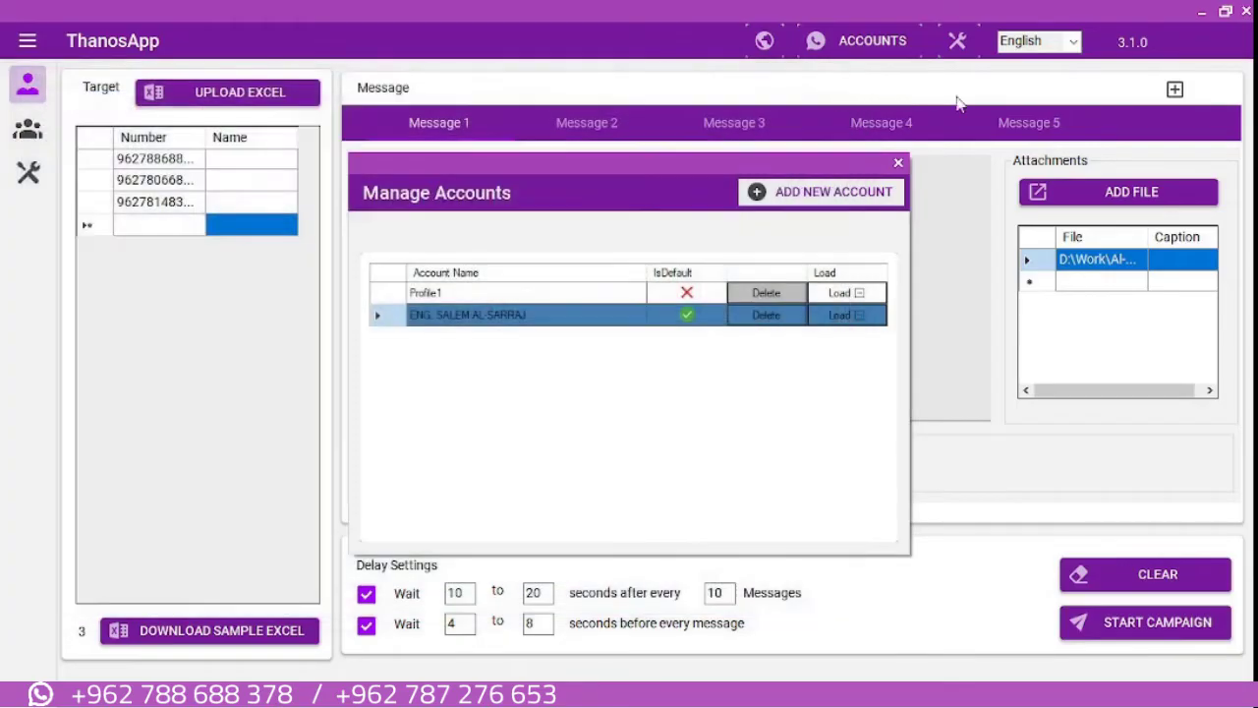
pyautogui.click(898, 164)
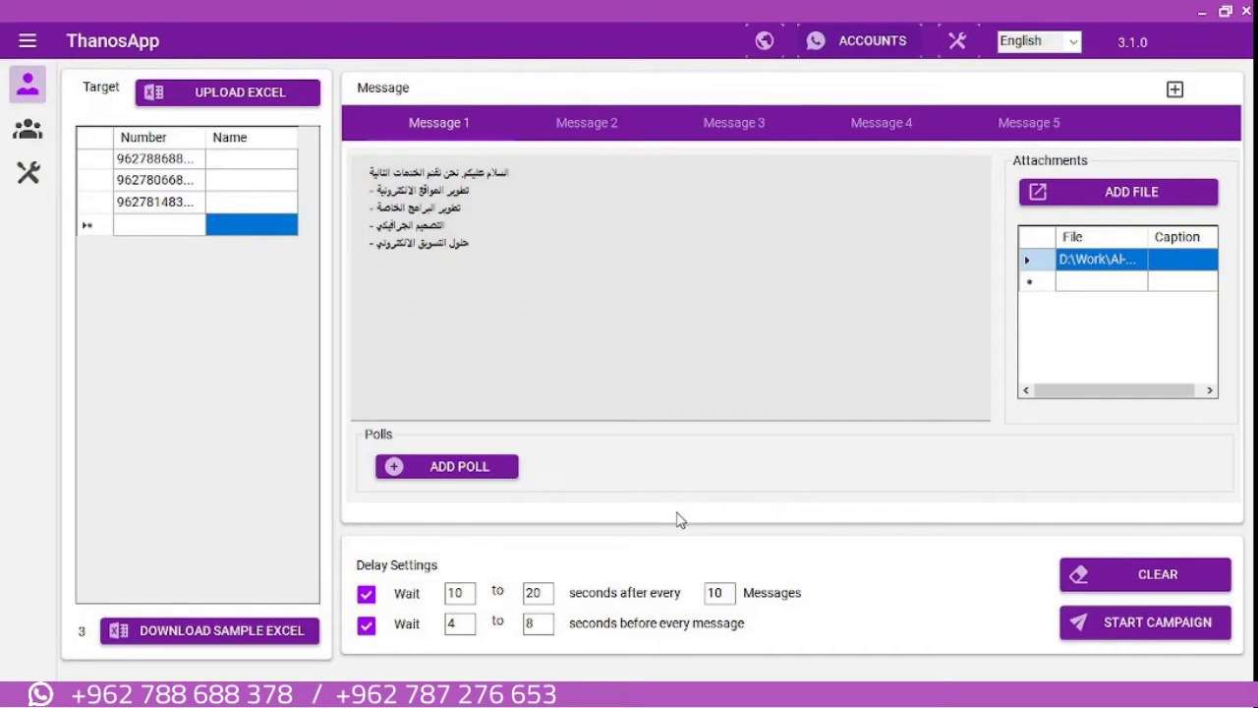
pyautogui.click(565, 126)
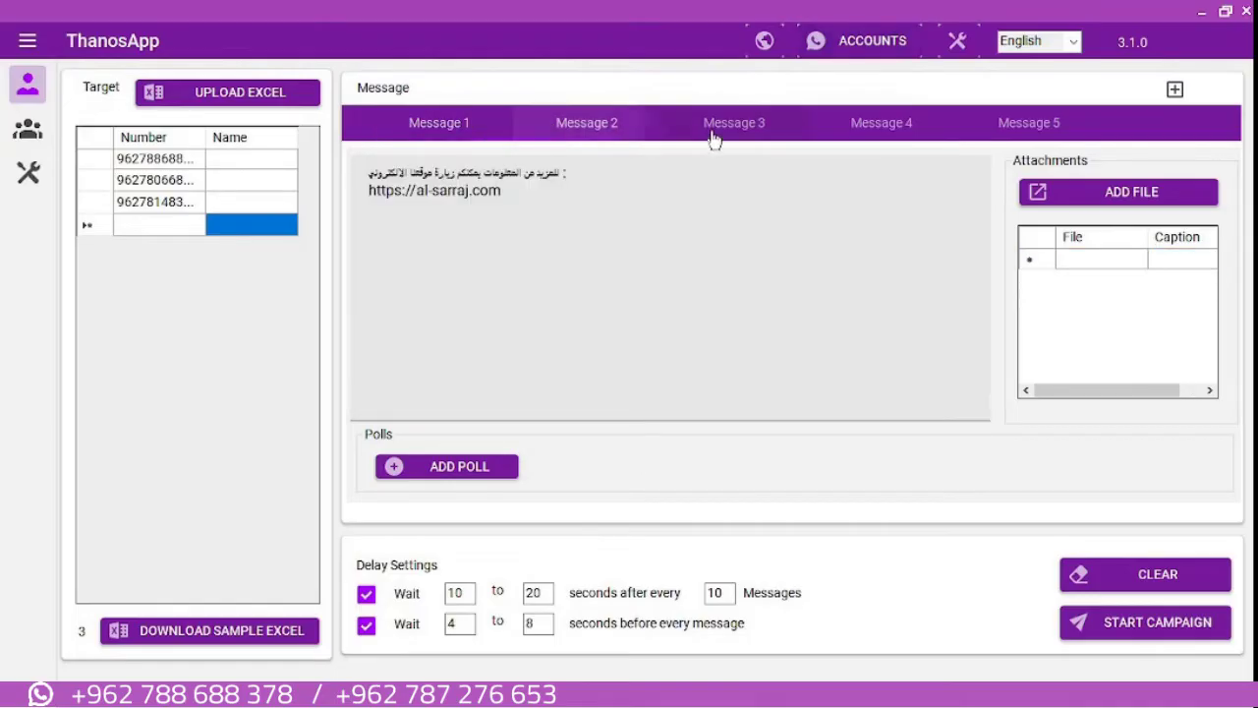
pyautogui.click(715, 133)
pyautogui.click(1031, 124)
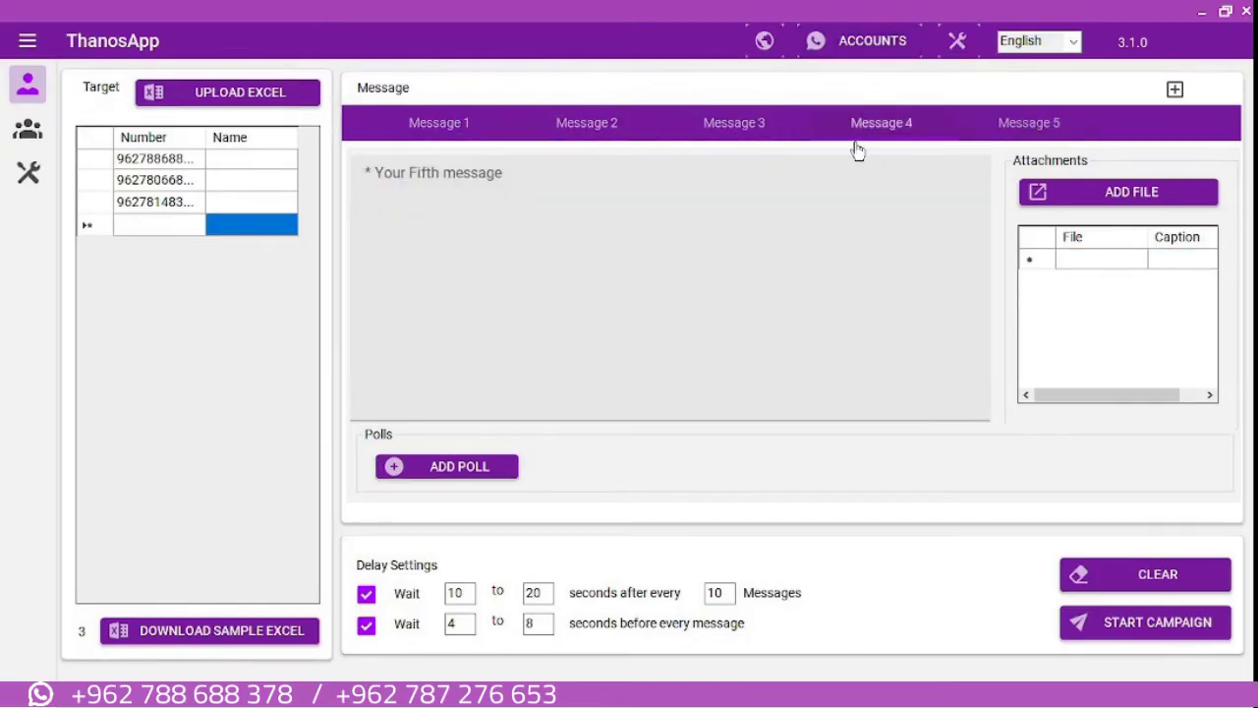
pyautogui.click(432, 134)
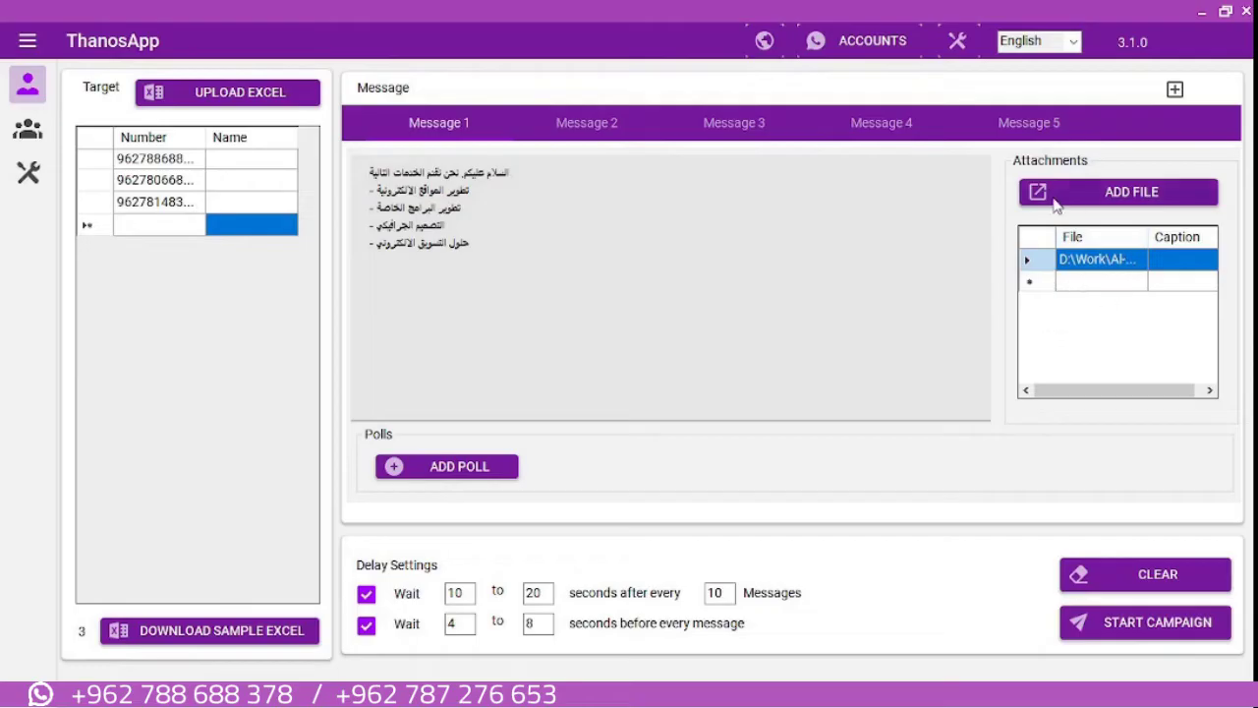
pyautogui.click(1130, 195)
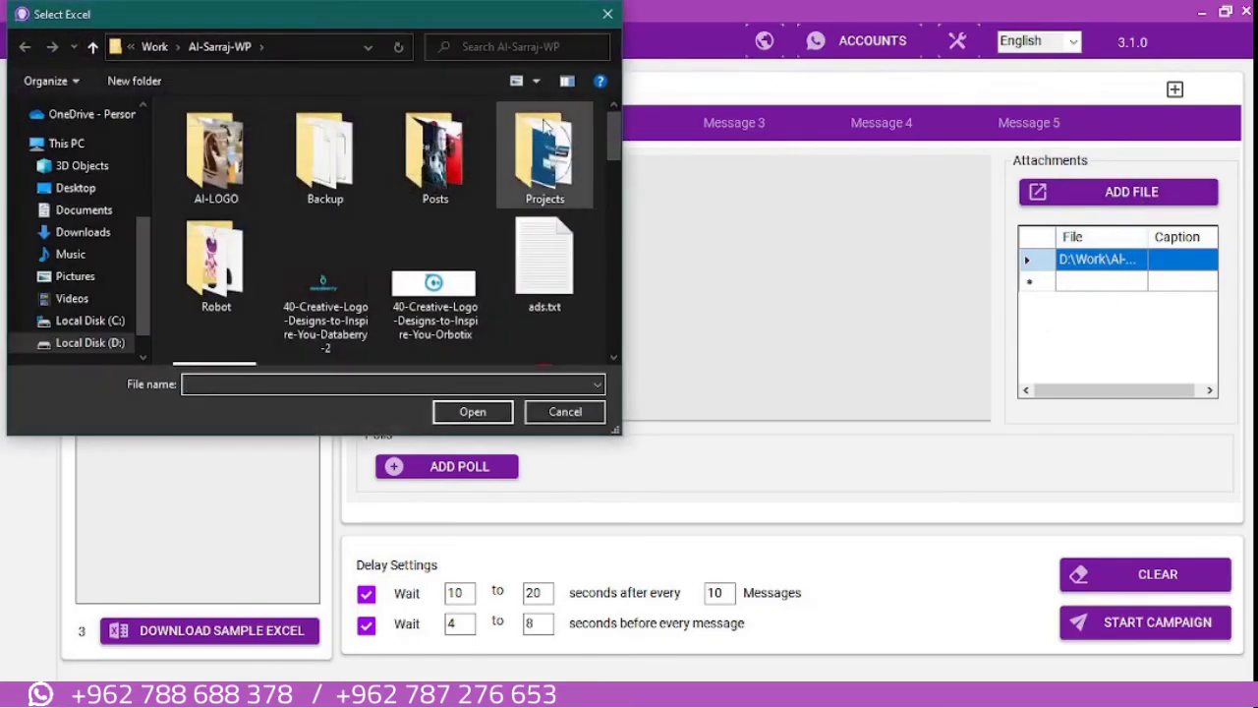
pyautogui.click(608, 15)
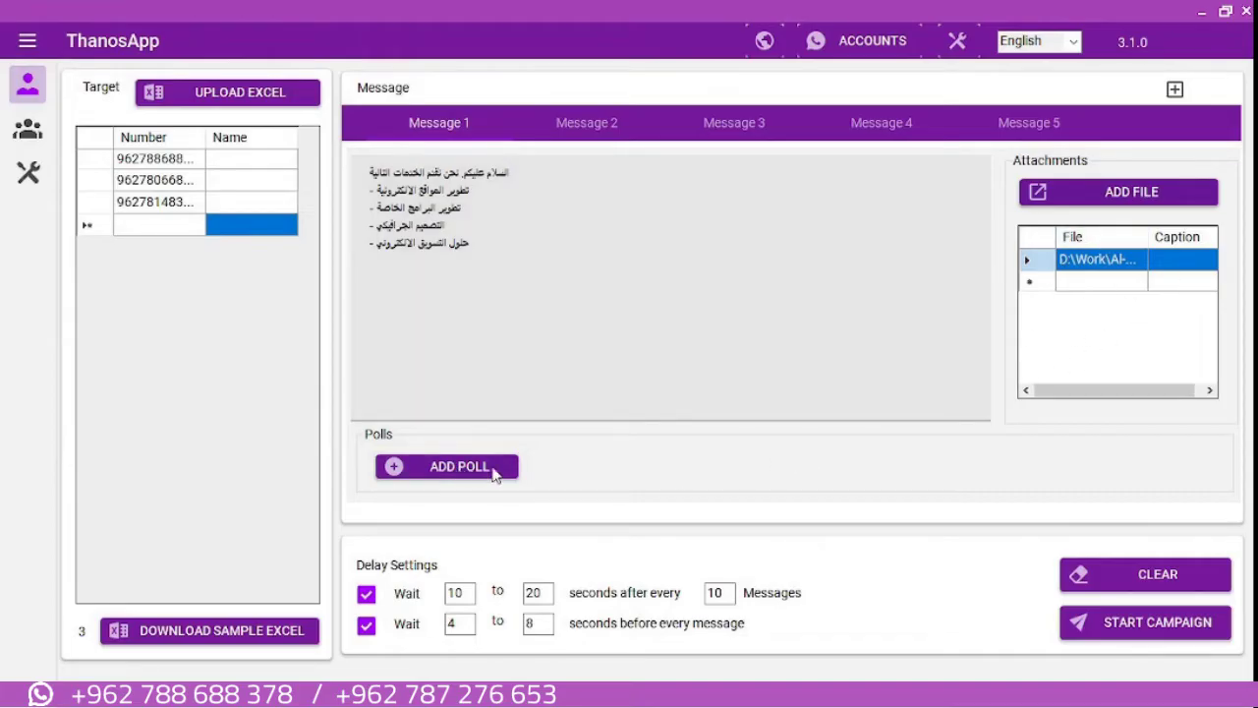
pyautogui.click(423, 477)
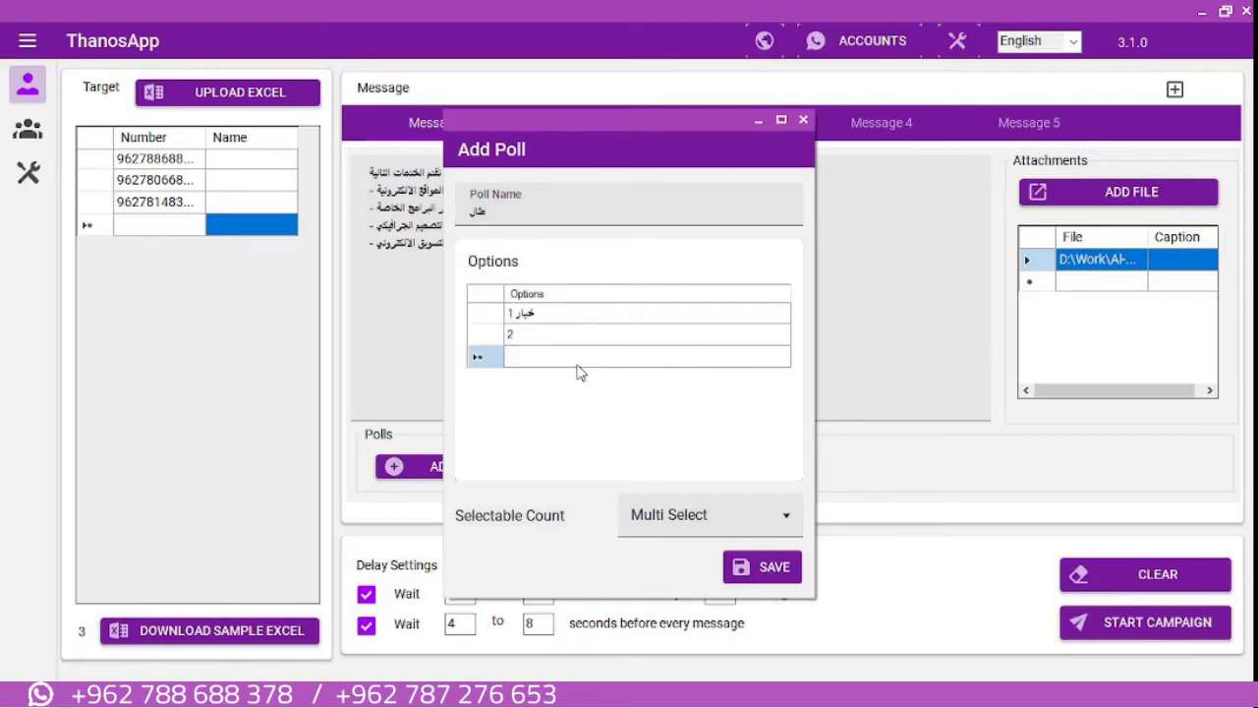
pyautogui.write('3')
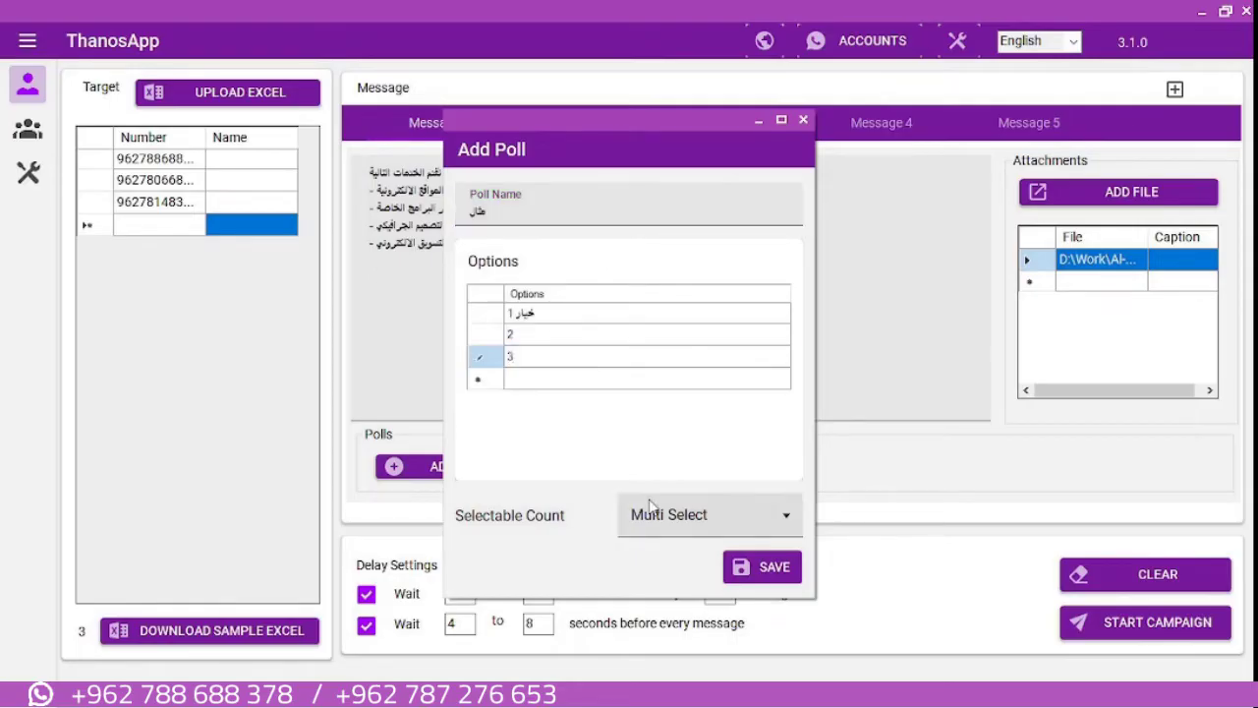
pyautogui.click(680, 517)
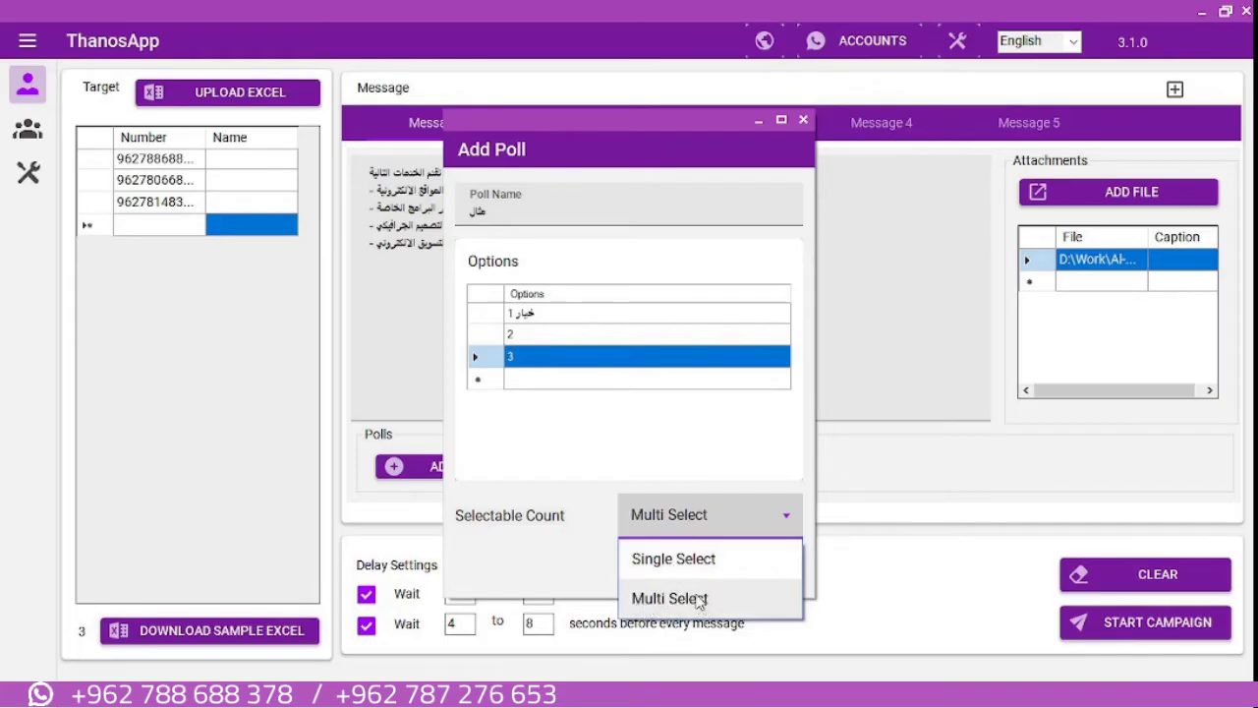
pyautogui.click(690, 567)
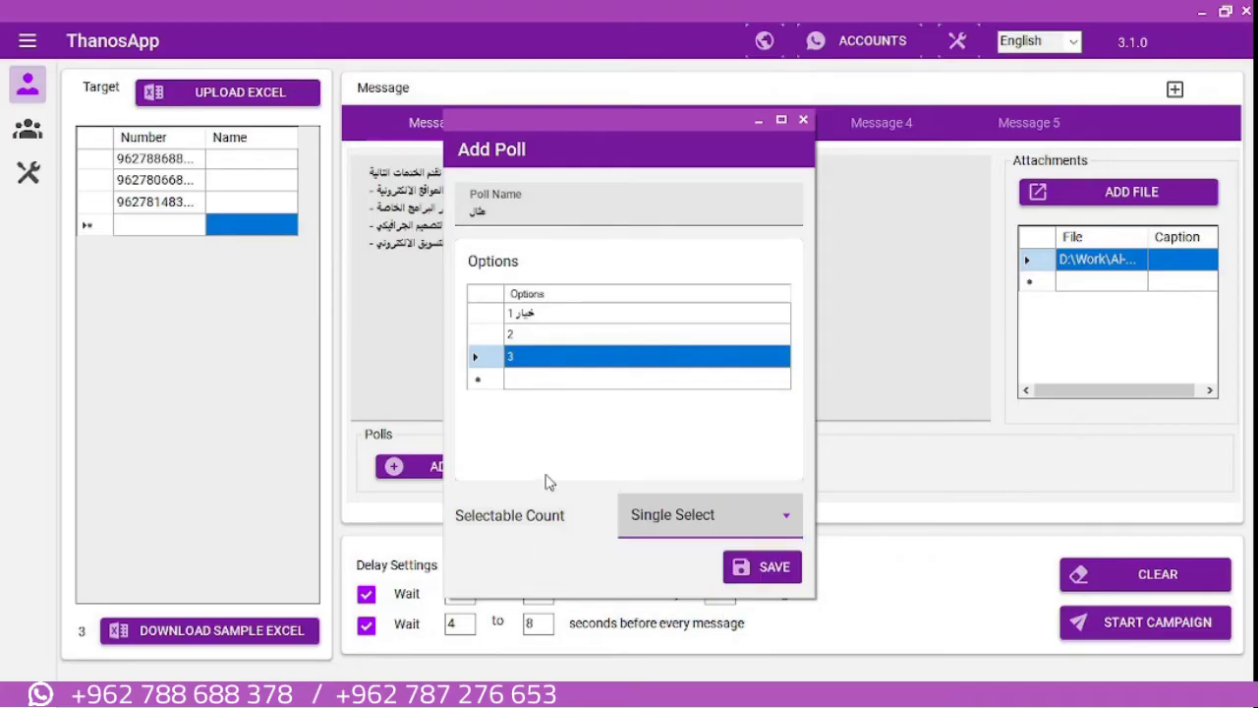
pyautogui.click(744, 572)
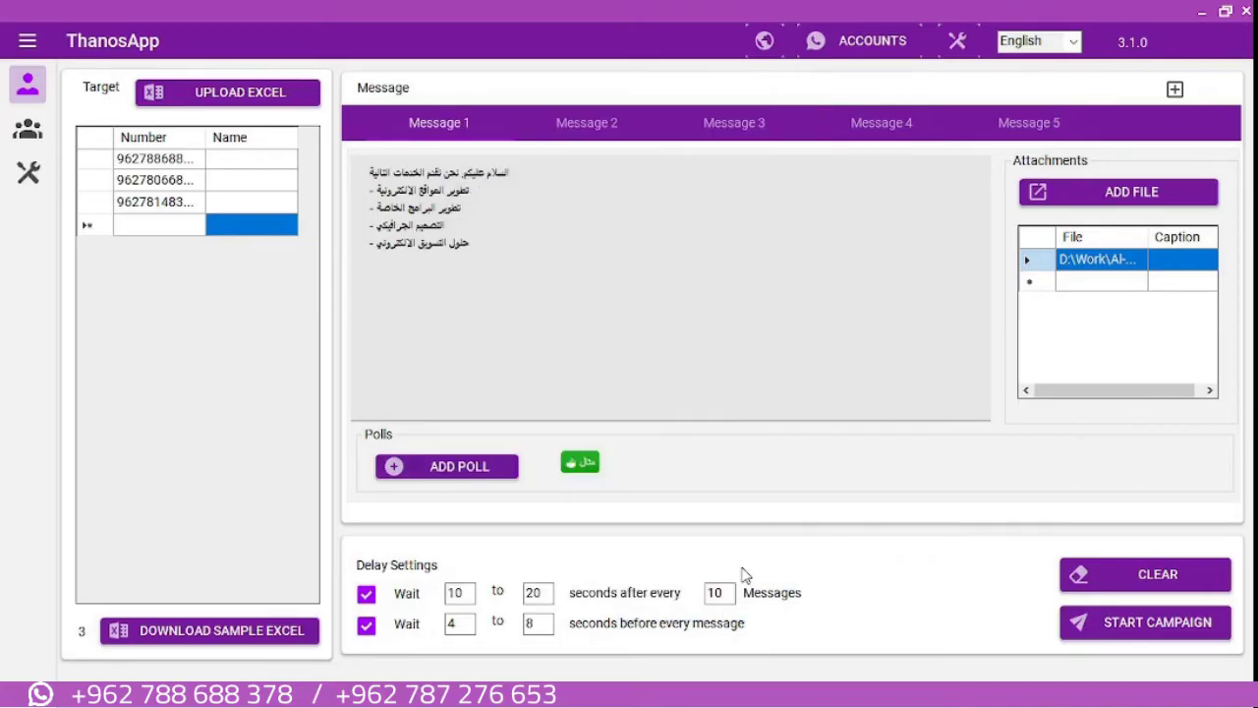
pyautogui.click(582, 468)
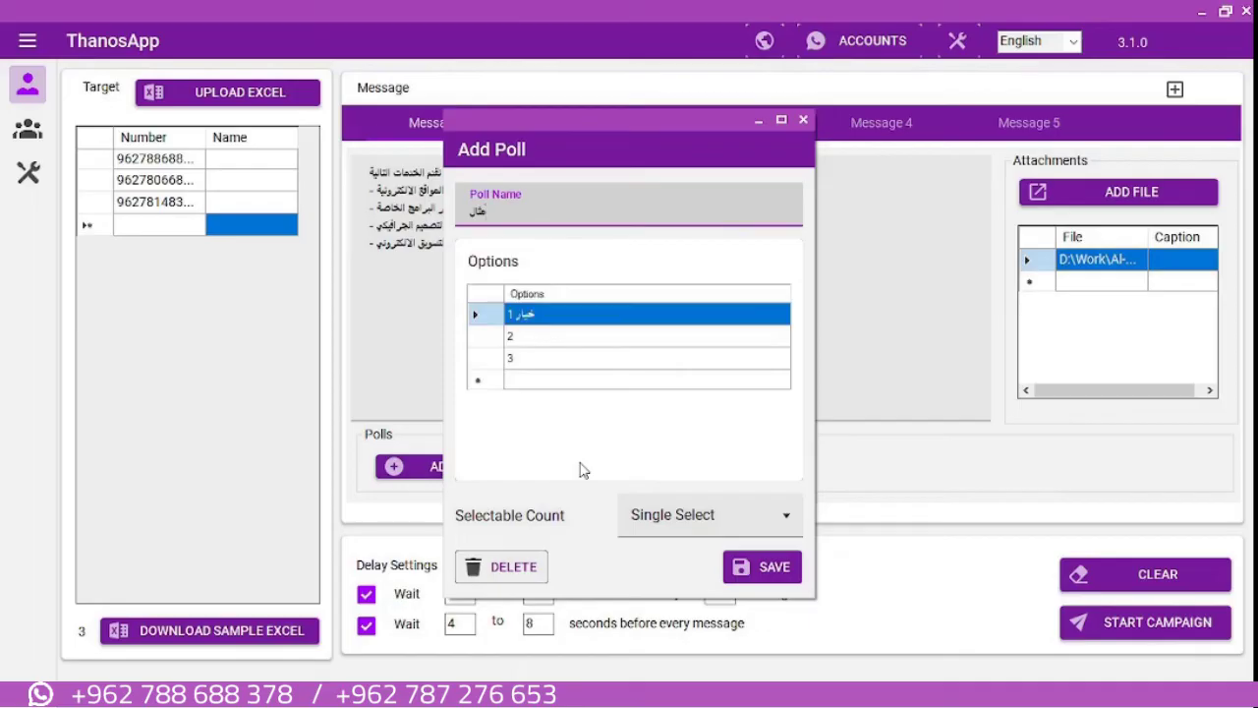
pyautogui.click(511, 566)
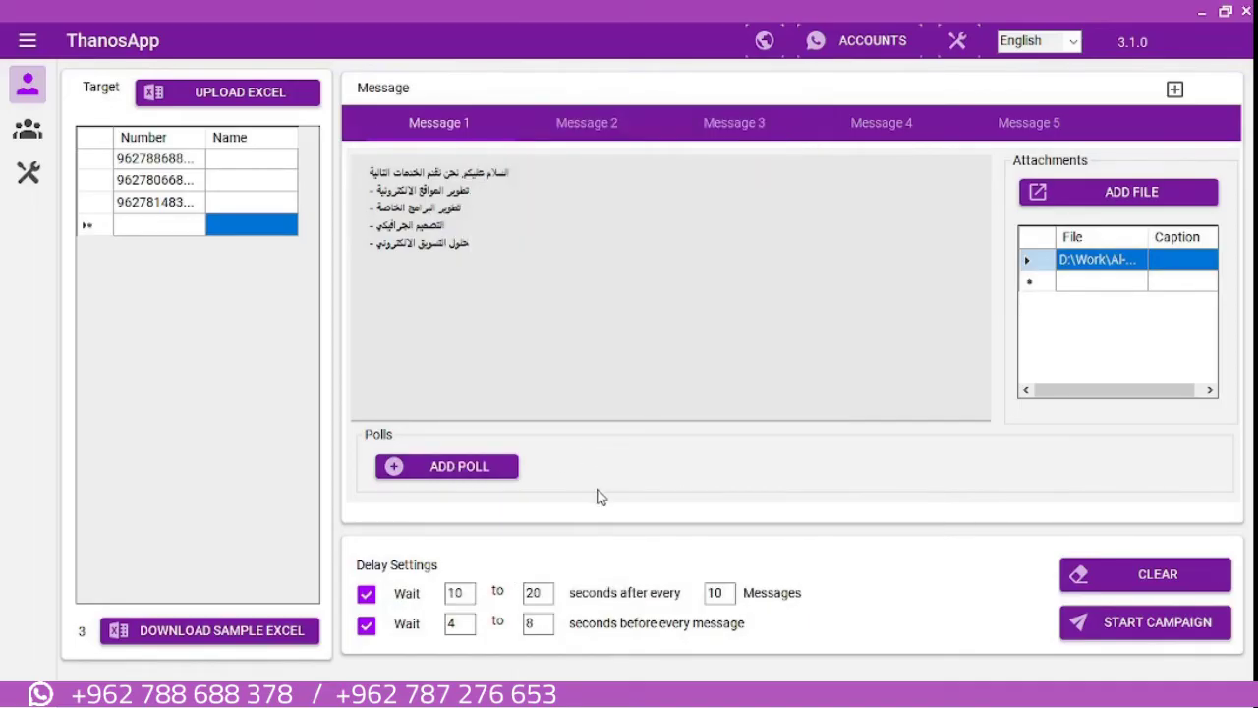
pyautogui.click(603, 141)
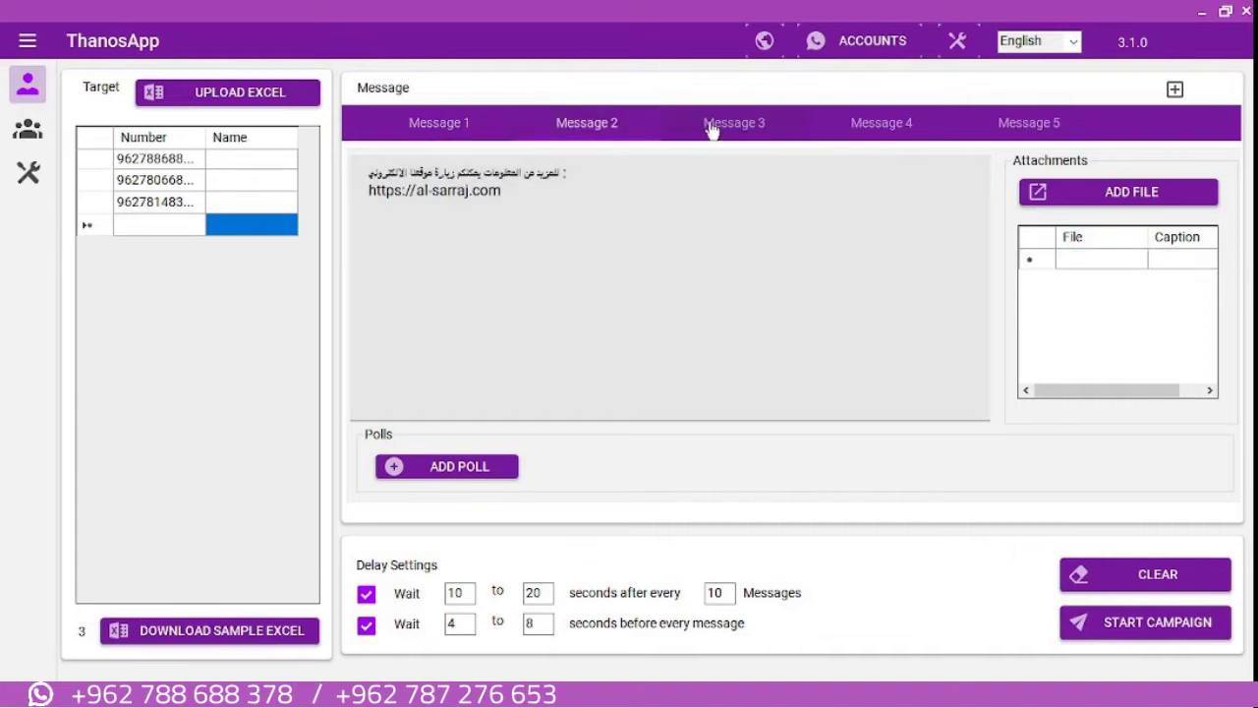
pyautogui.click(710, 125)
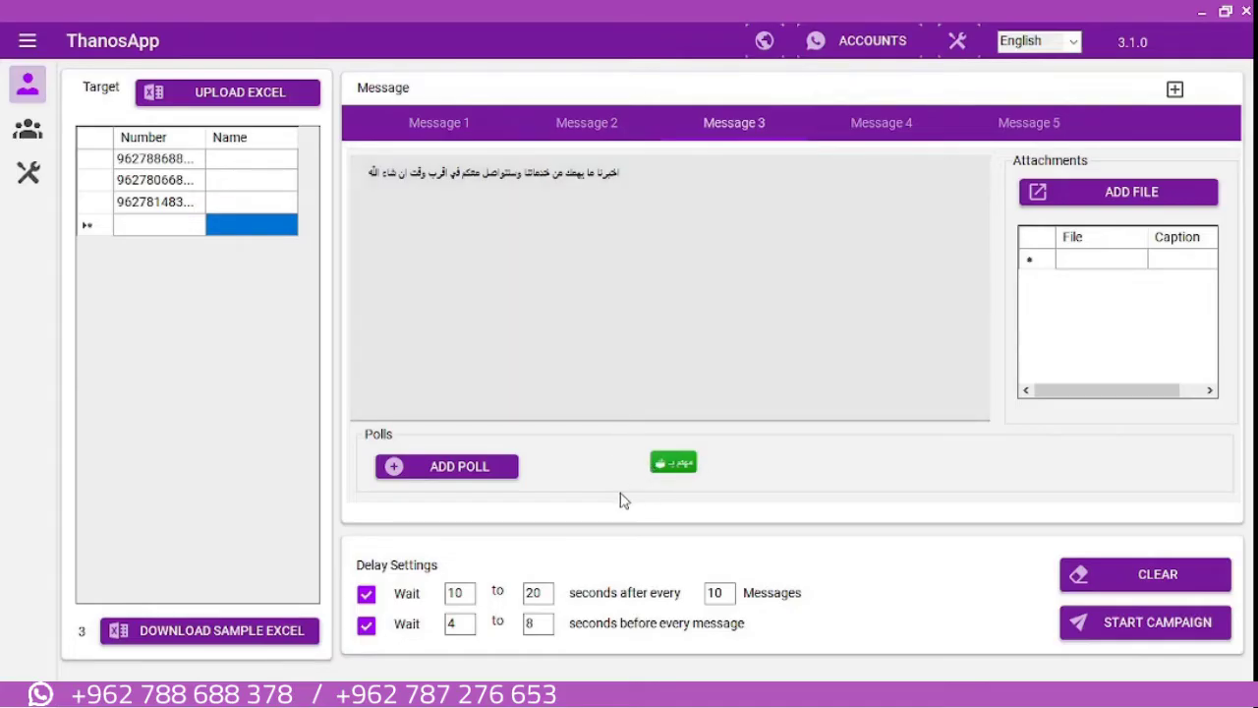
pyautogui.click(460, 124)
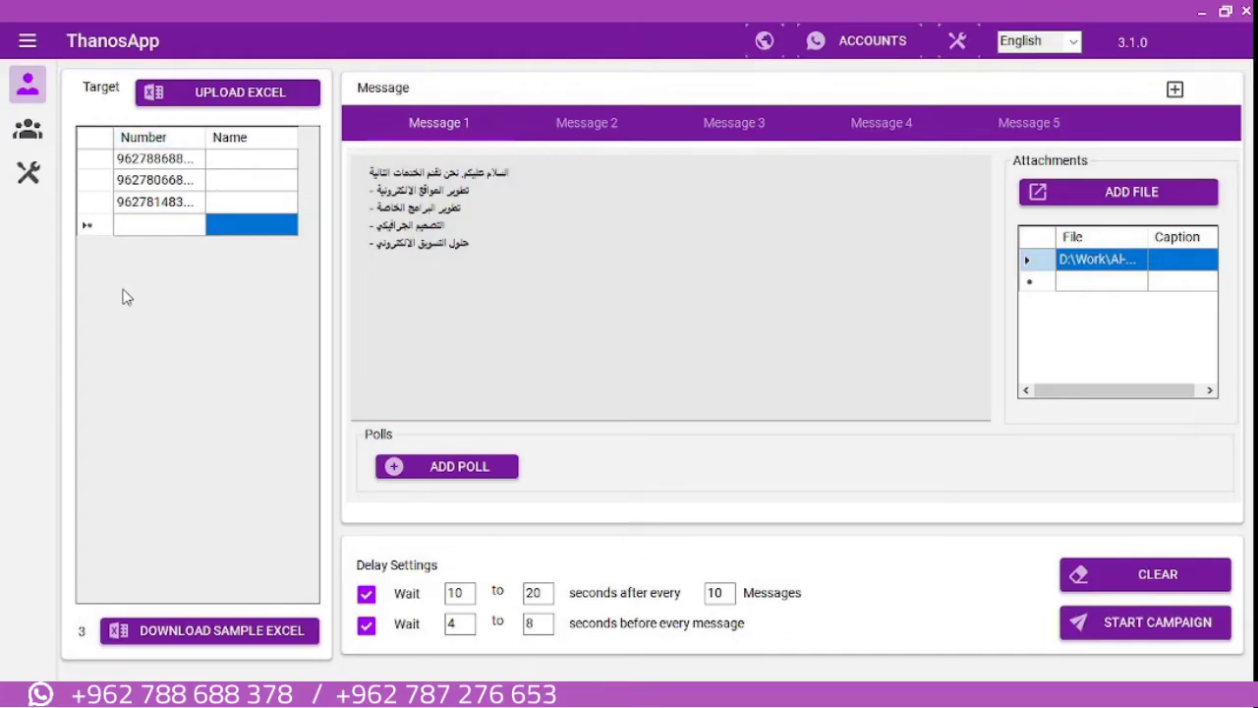
pyautogui.click(153, 234)
pyautogui.click(152, 236)
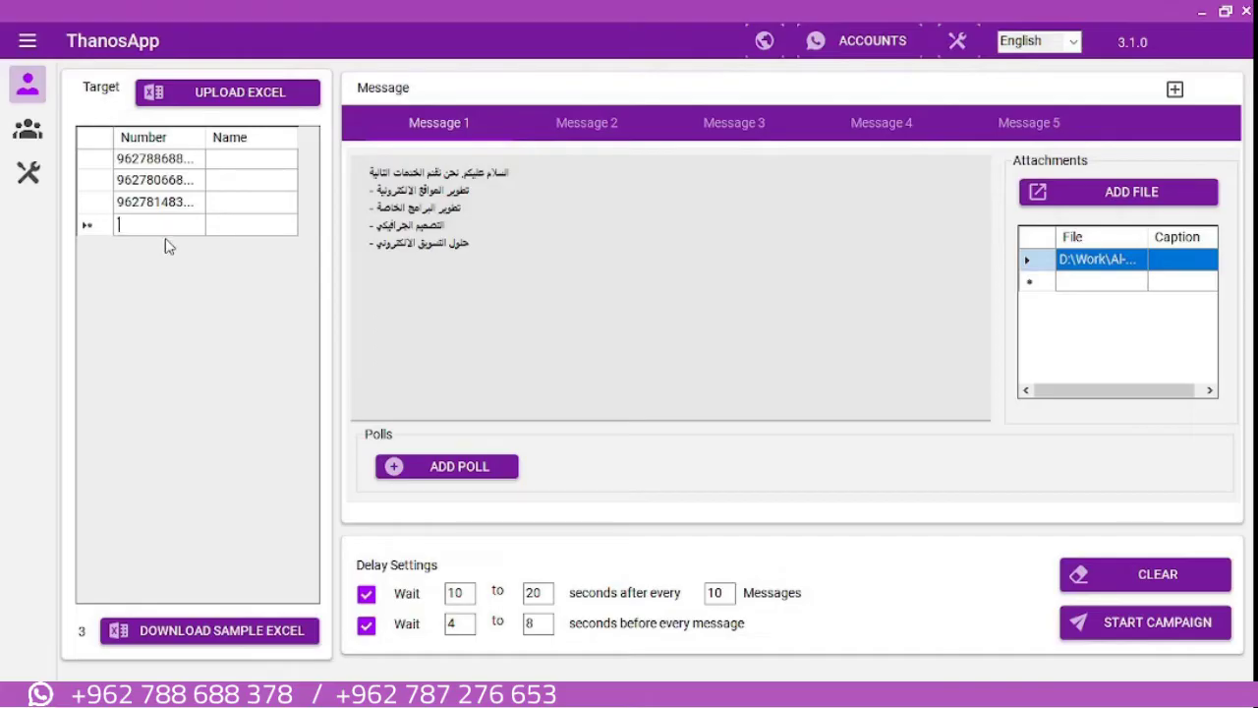
pyautogui.write('962')
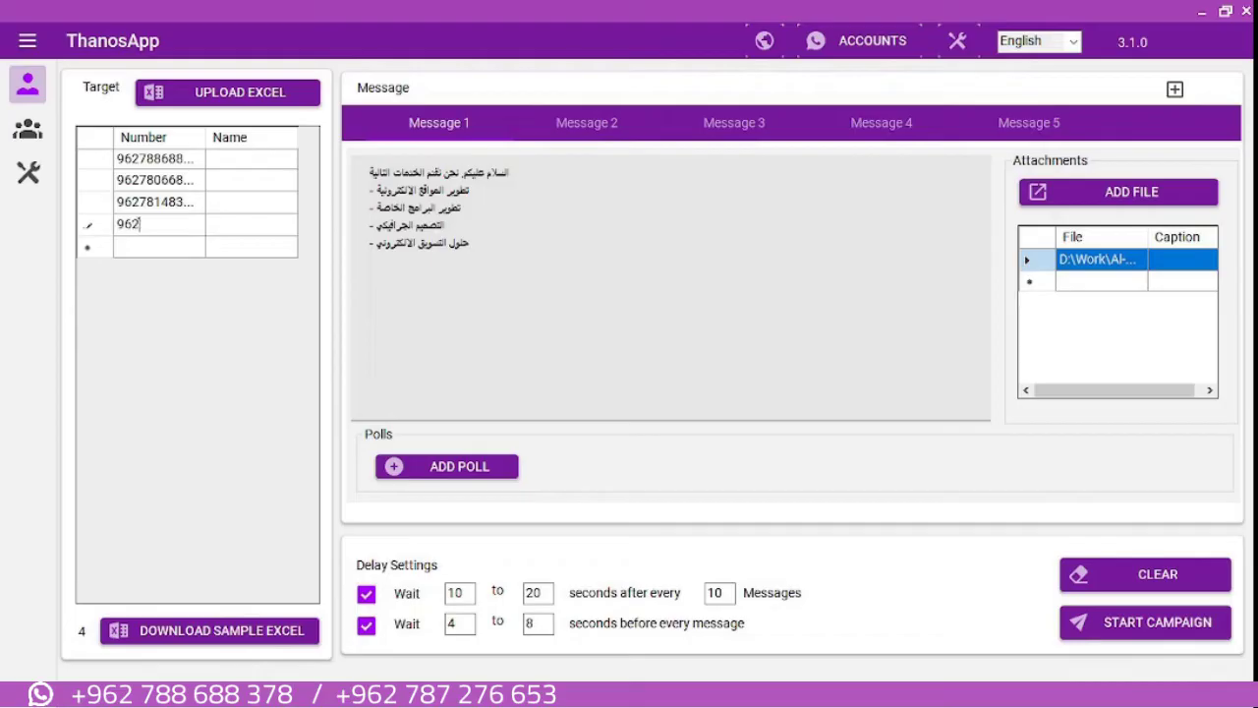
pyautogui.write('7888888')
pyautogui.press('BackSpace')
pyautogui.press('BackSpace')
pyautogui.press('BackSpace')
pyautogui.press('BackSpace')
pyautogui.press('BackSpace')
pyautogui.press('BackSpace')
pyautogui.press('Escape')
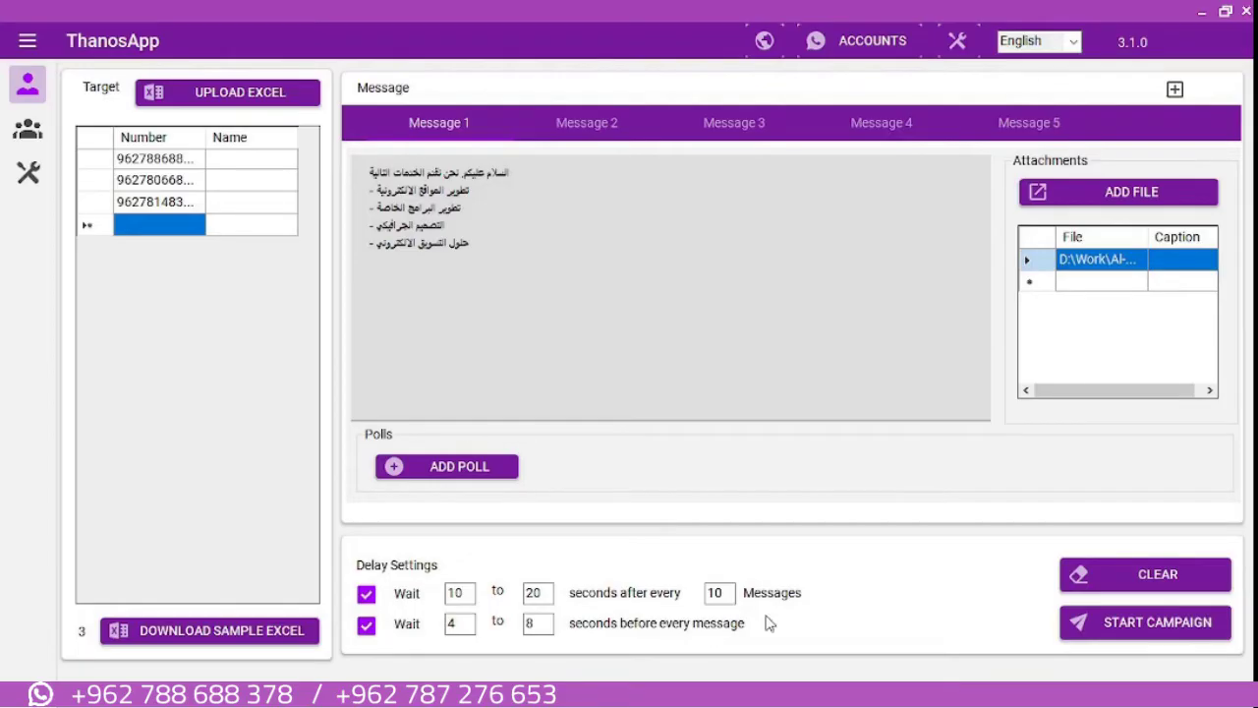
# Launch the campaign with one account in 'Send All Messages to each number' mode
pyautogui.click(1152, 625)
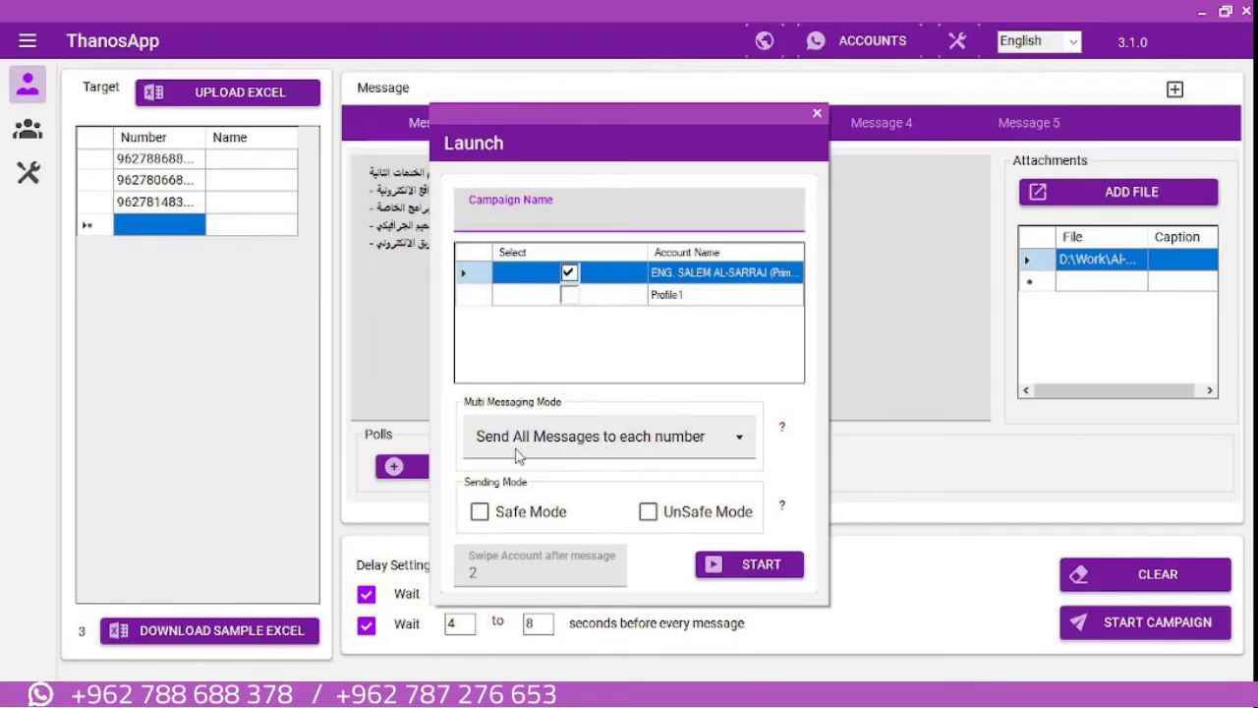
pyautogui.click(739, 456)
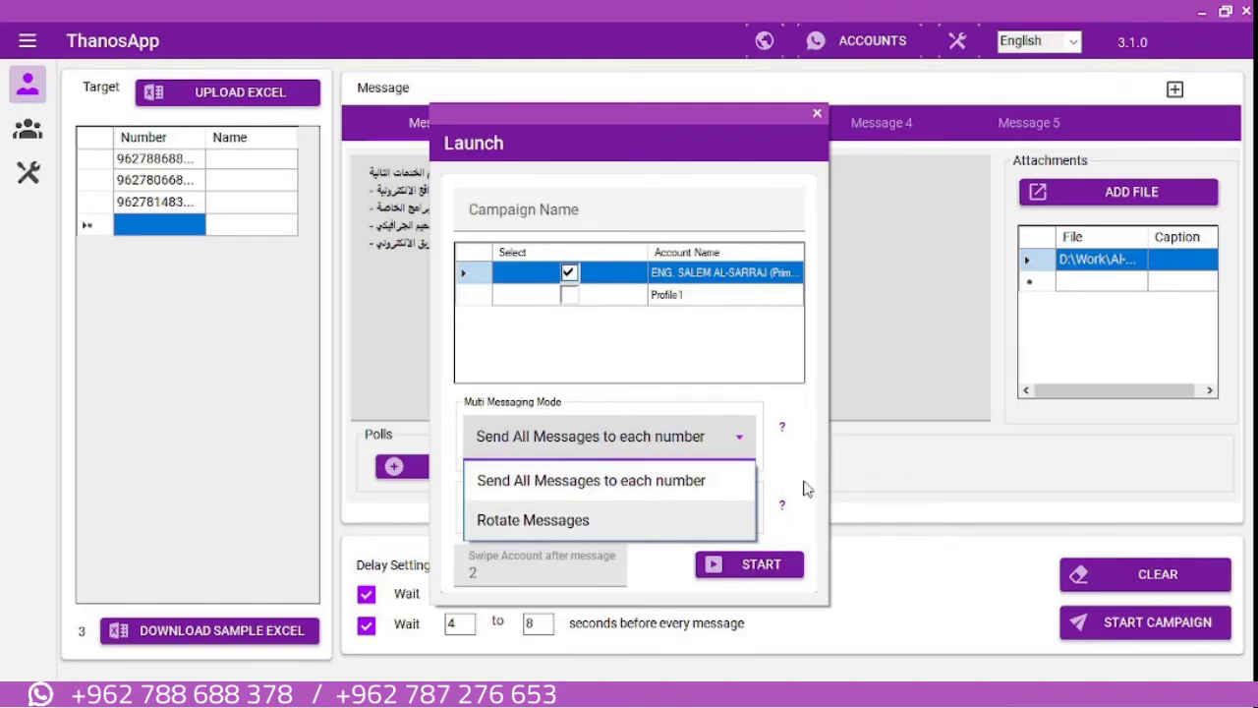
pyautogui.click(676, 479)
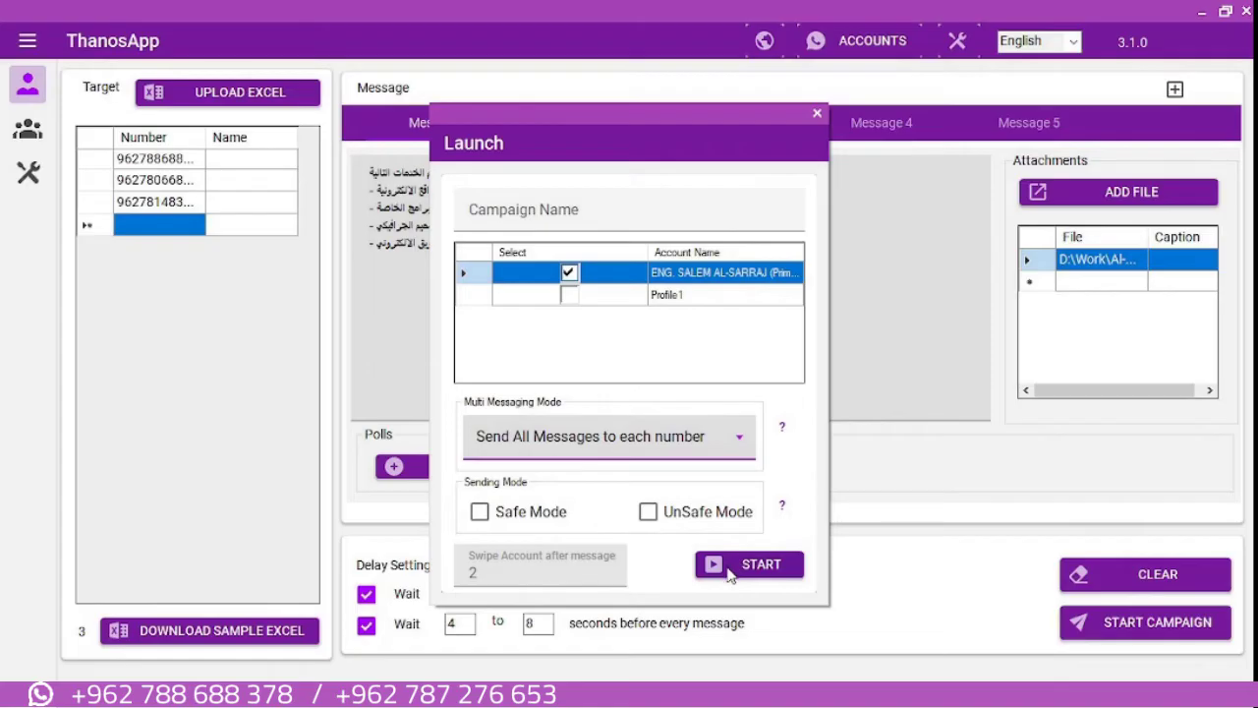
pyautogui.click(730, 574)
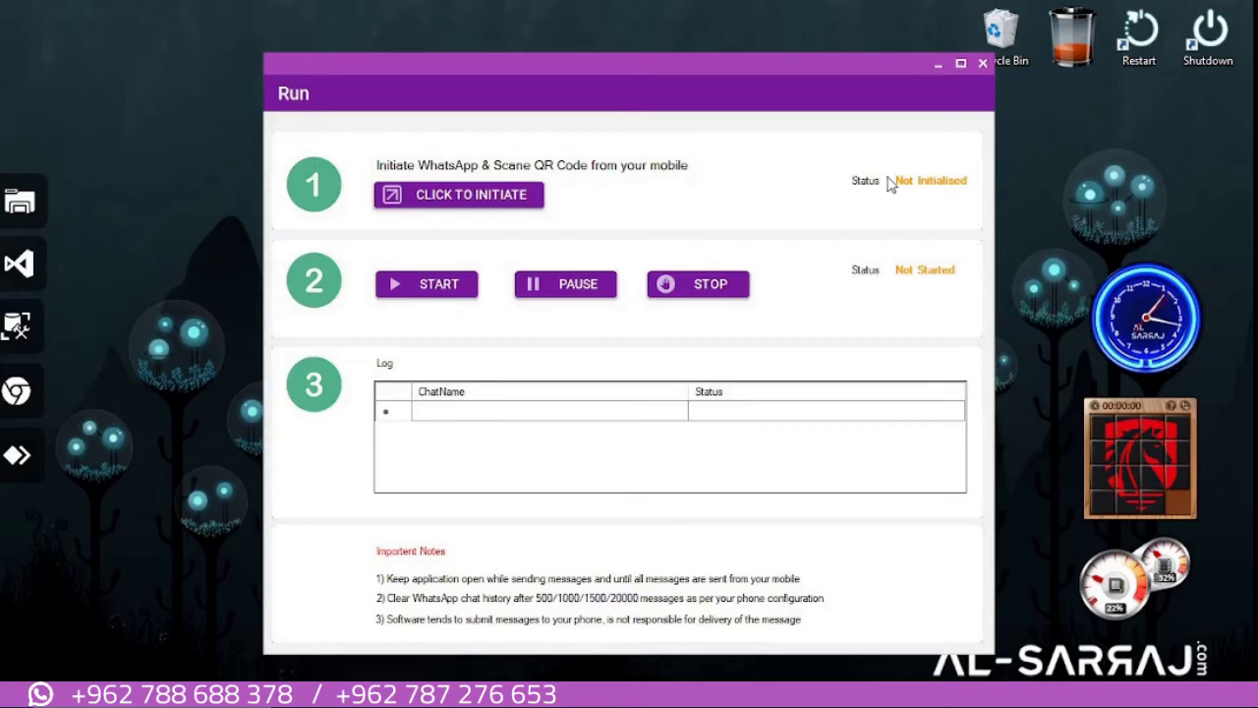
# Initiate the WhatsApp Web session for the campaign run
pyautogui.click(445, 195)
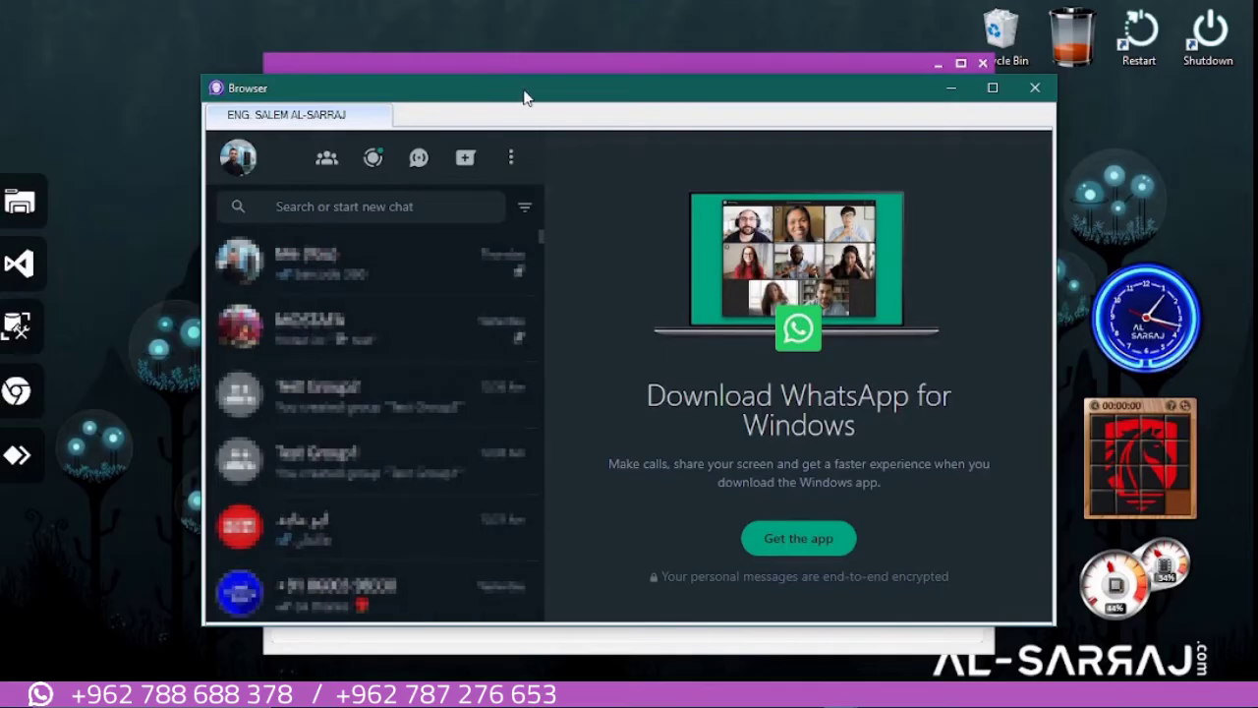
# Bring the Run window in front of the logged-in WhatsApp browser window
pyautogui.click(553, 67)
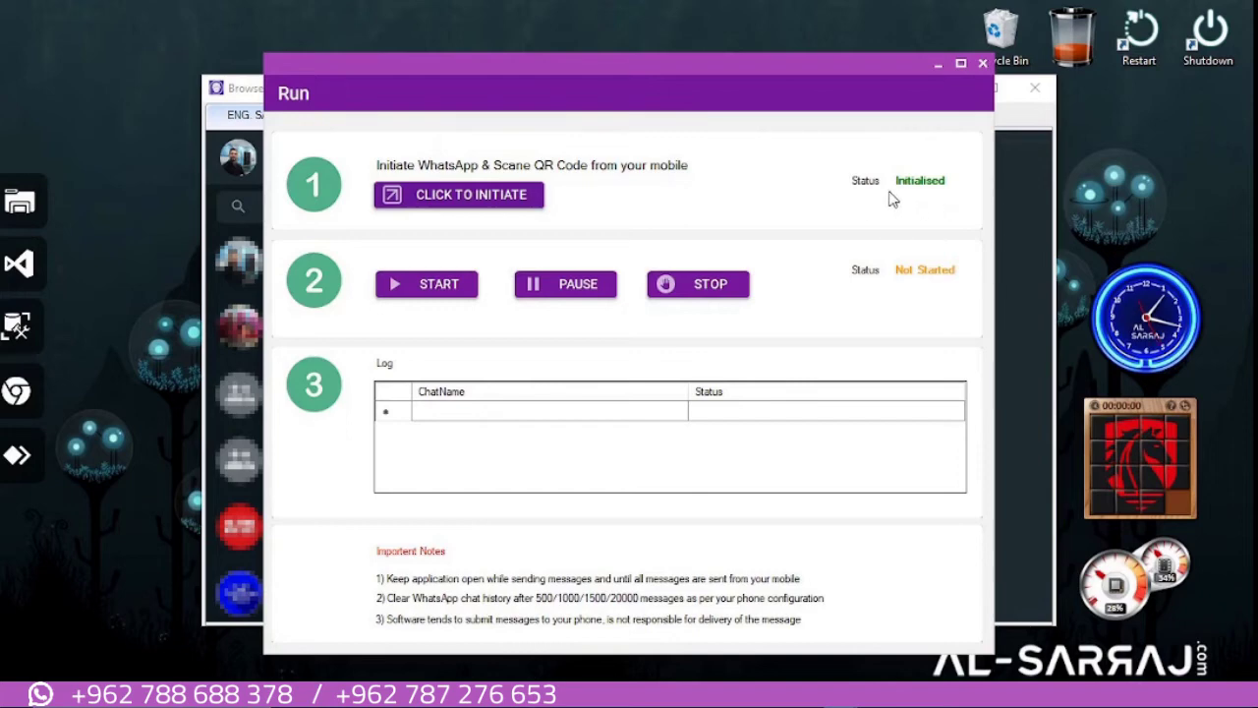
# Start sending the campaign and shift the Run window to watch WhatsApp receive messages
pyautogui.click(411, 298)
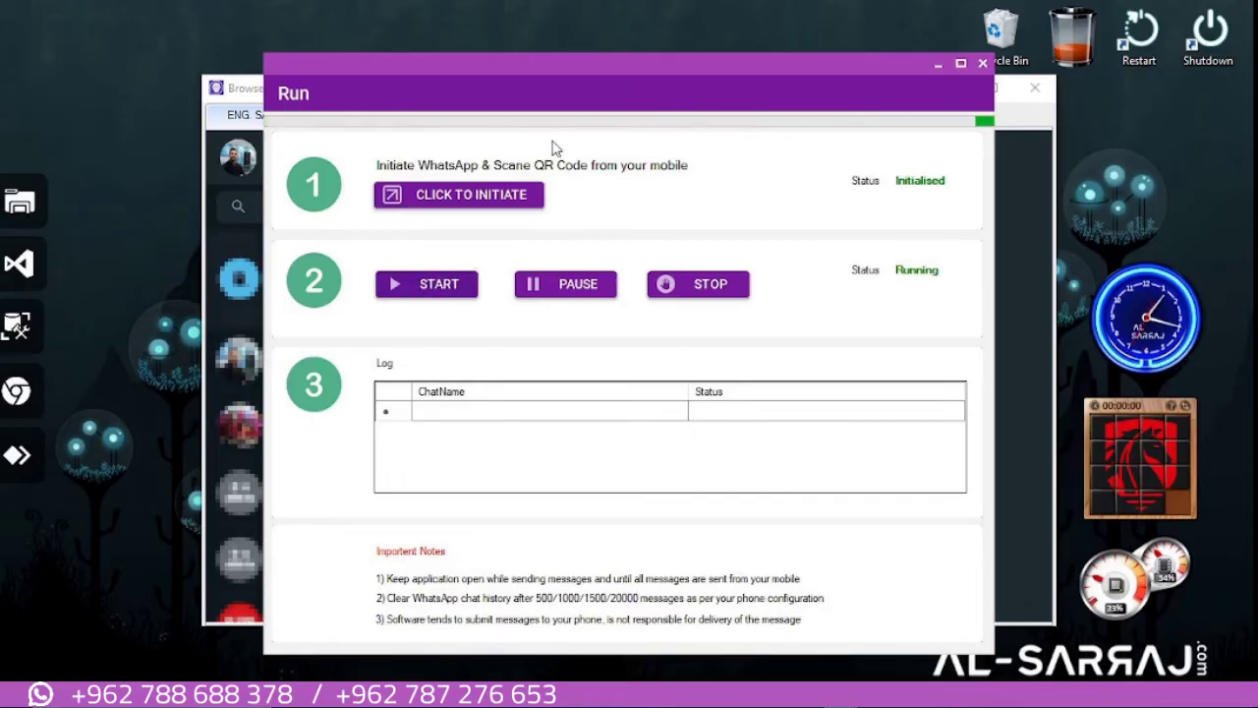
pyautogui.moveTo(675, 71); pyautogui.dragTo(207, 86)
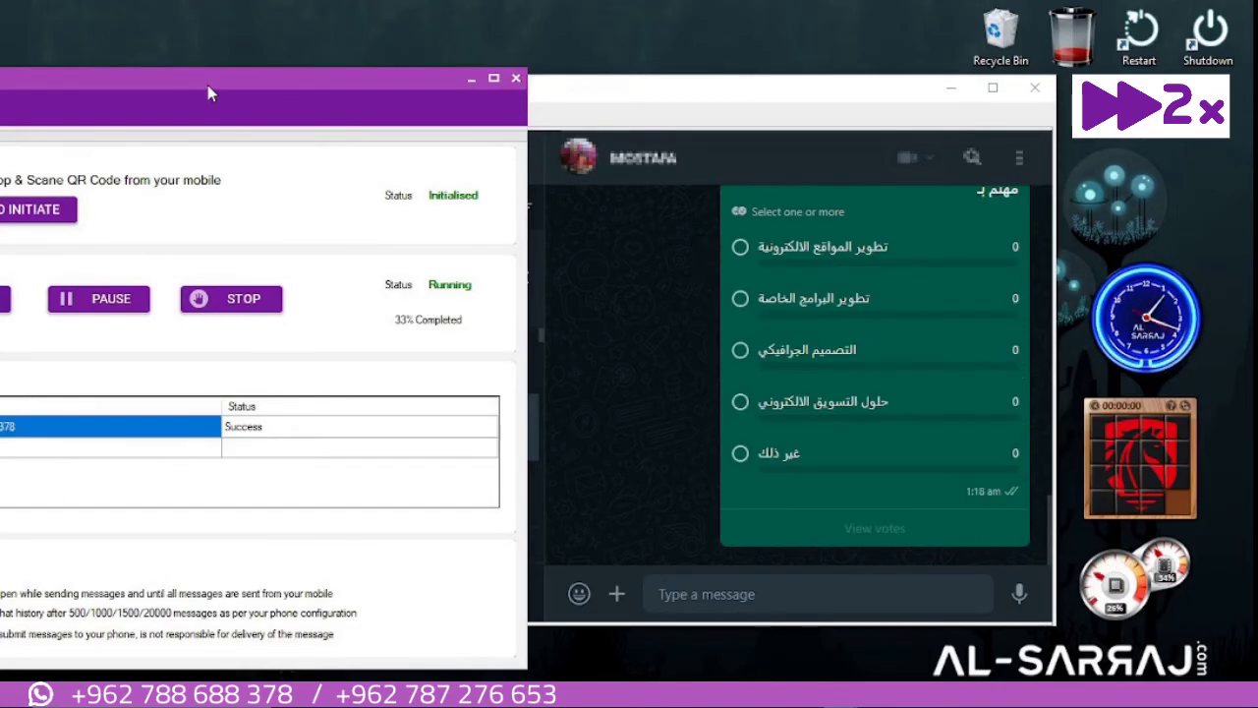
pyautogui.moveTo(207, 86); pyautogui.dragTo(408, 52)
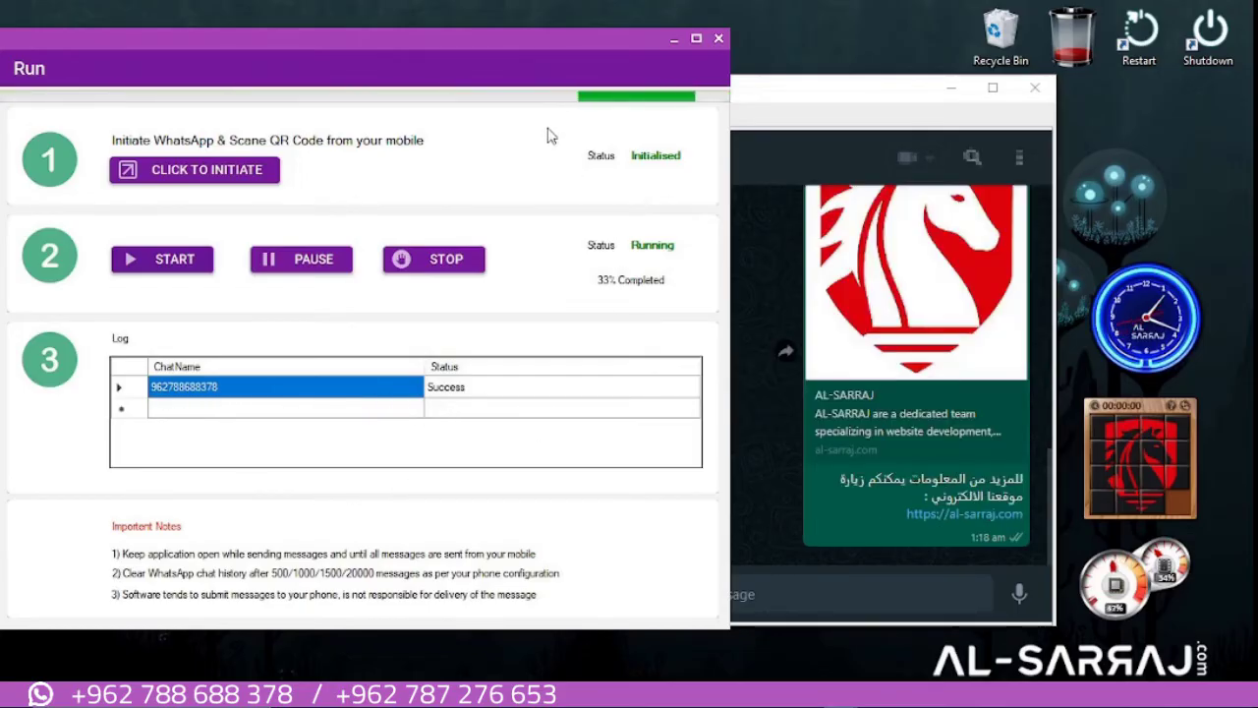
pyautogui.moveTo(546, 36); pyautogui.dragTo(358, 57)
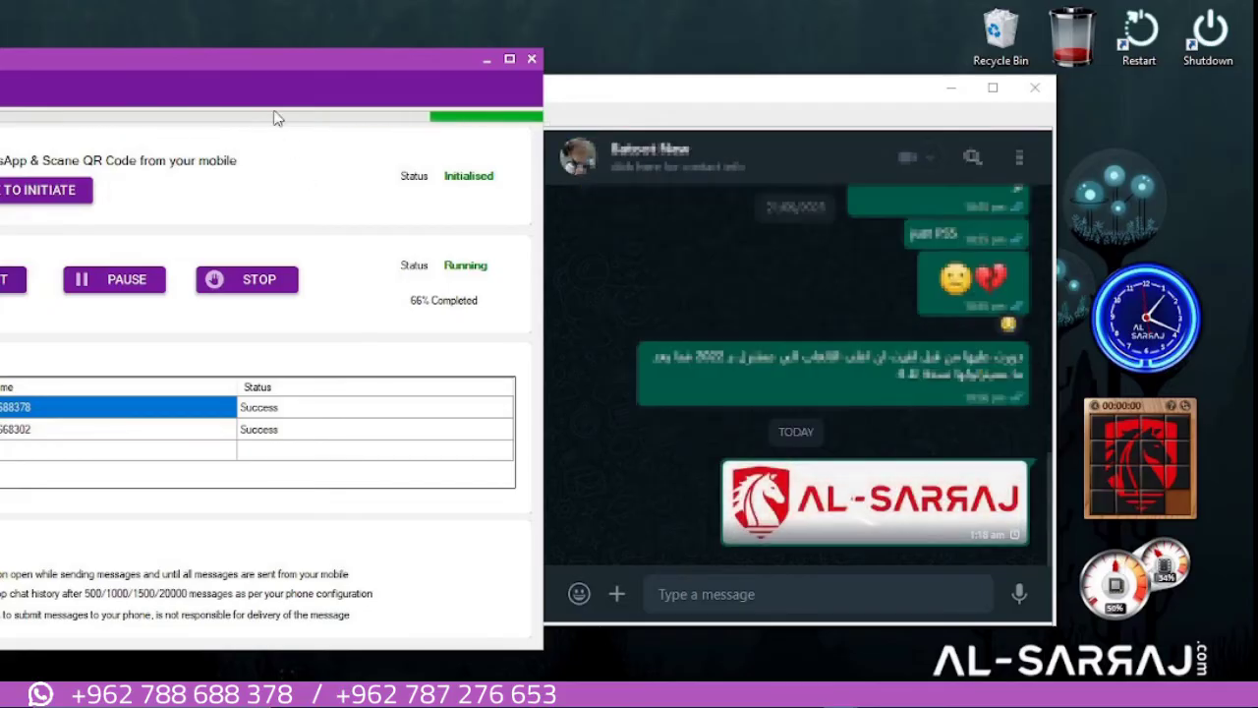
pyautogui.moveTo(246, 60); pyautogui.dragTo(547, 64)
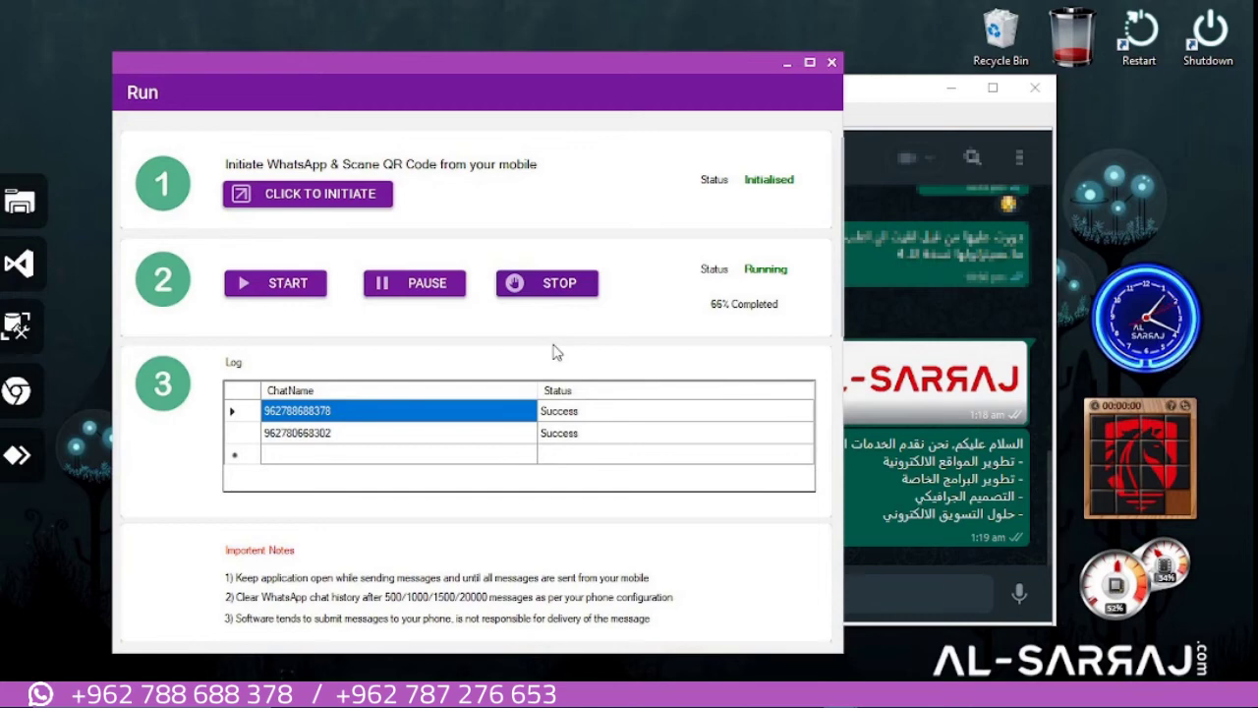
# Close the Run window, check the Chrome report (Total Success 3, Fail 0), and close it
pyautogui.click(831, 63)
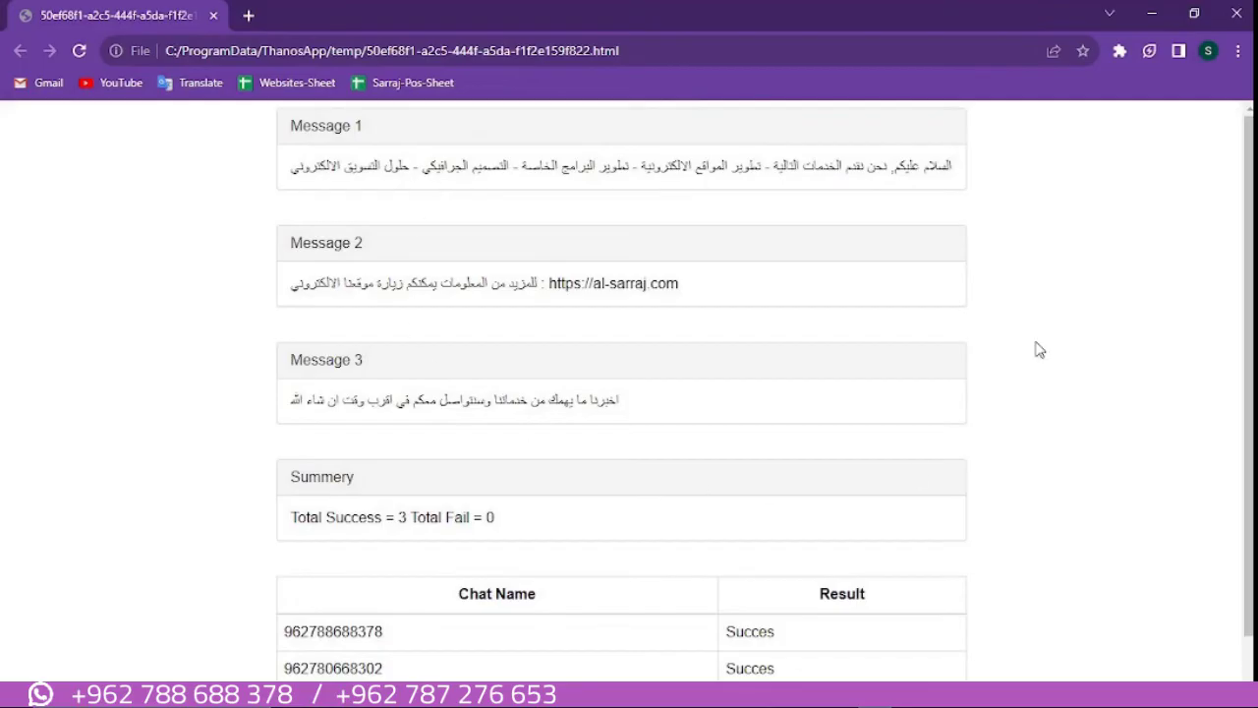
pyautogui.scroll(-1, 1051, 308)
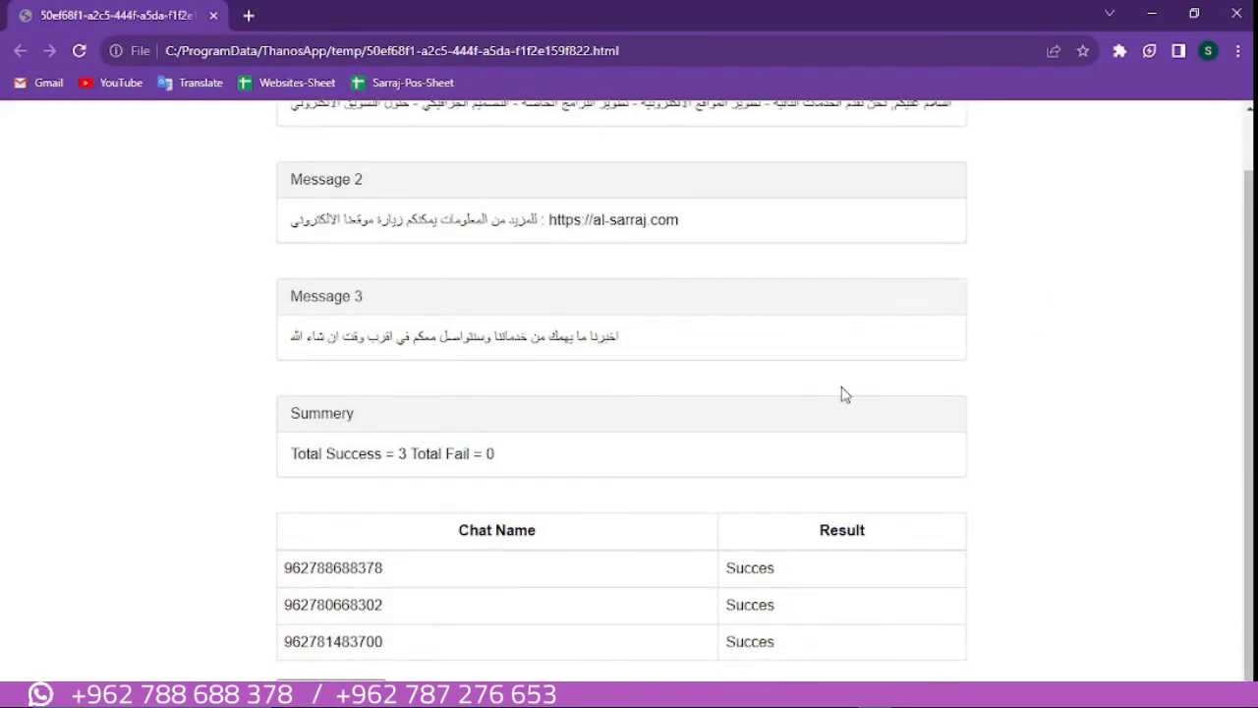
pyautogui.scroll(1, 1117, 411)
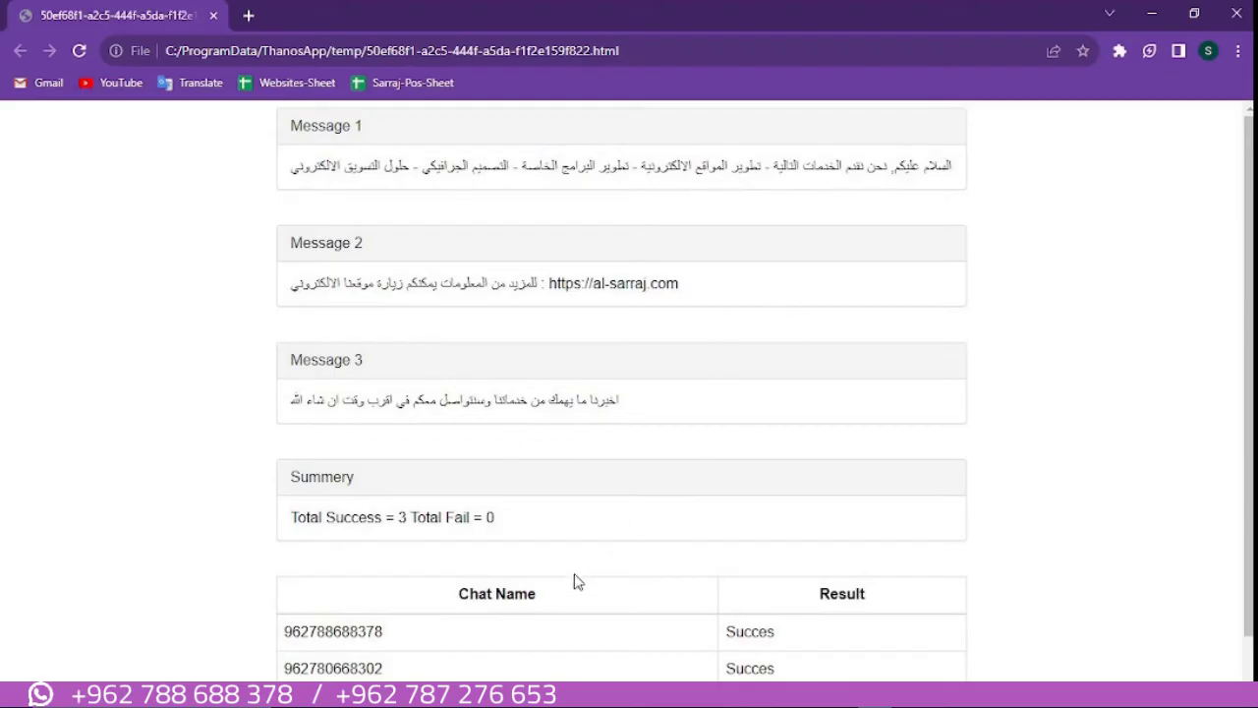
pyautogui.click(1234, 18)
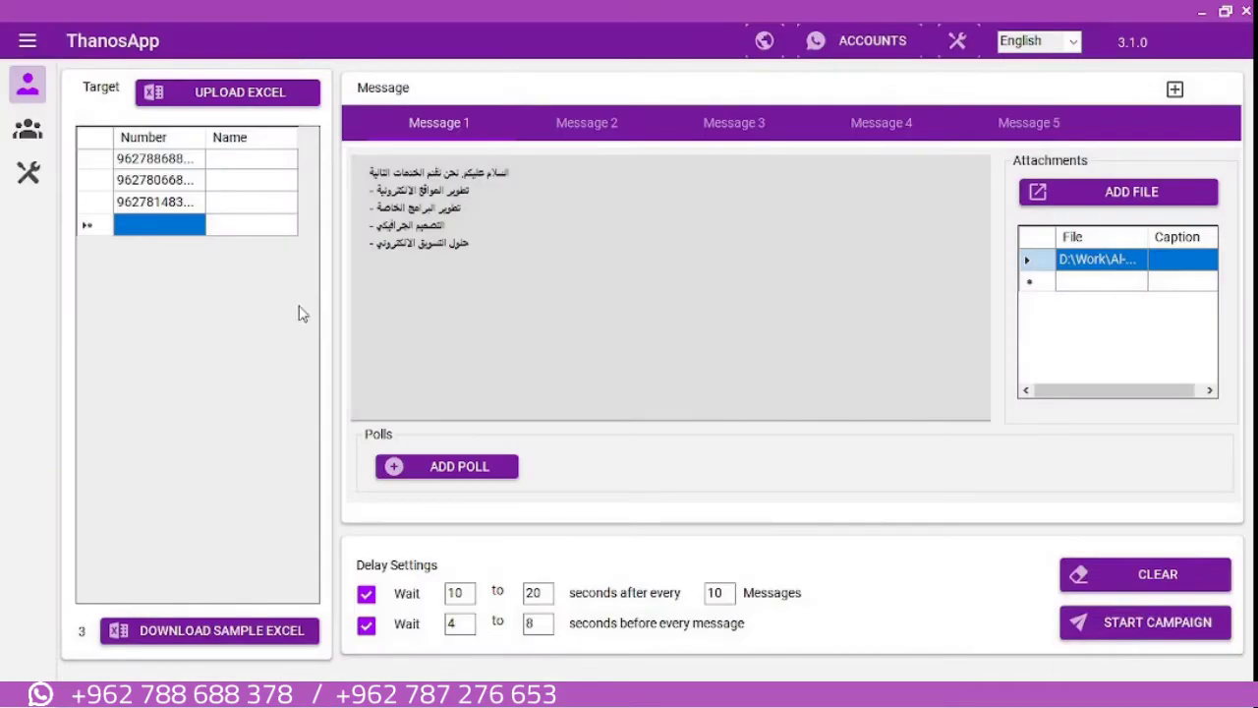
# Target groups Test Group2 and Test Group1, then review Messages 2, 3 and 1
pyautogui.click(27, 129)
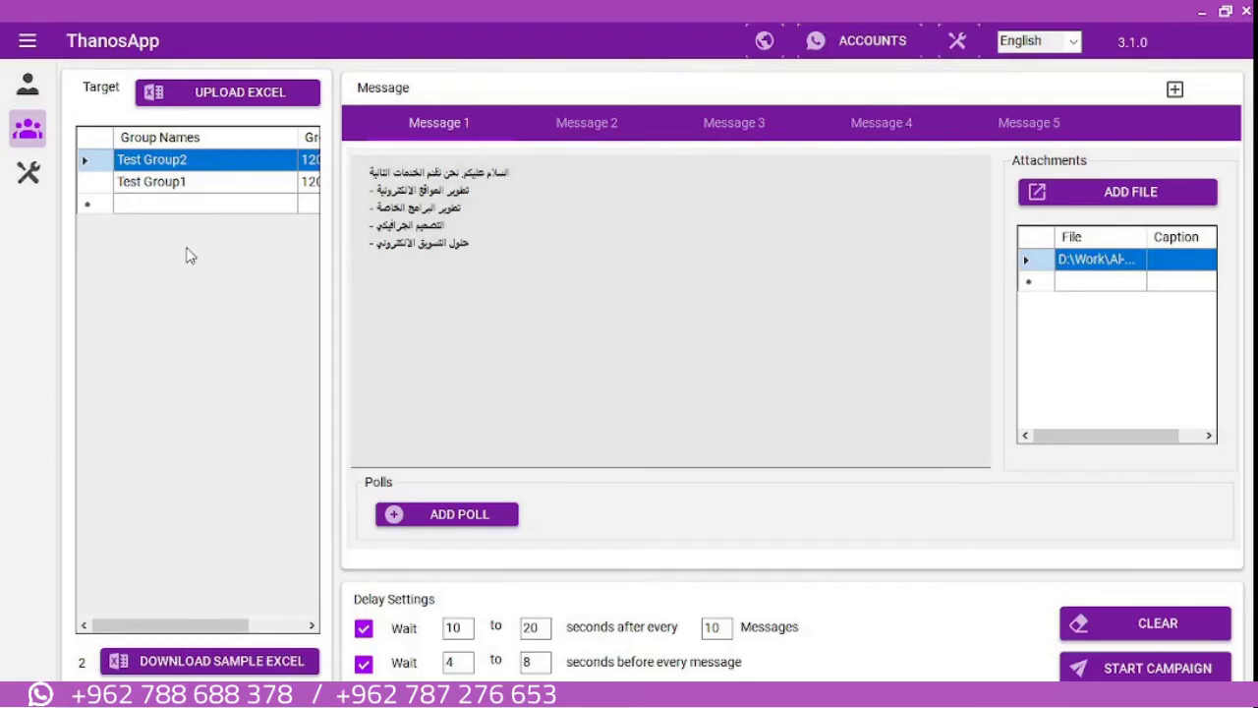
pyautogui.click(552, 123)
pyautogui.click(761, 136)
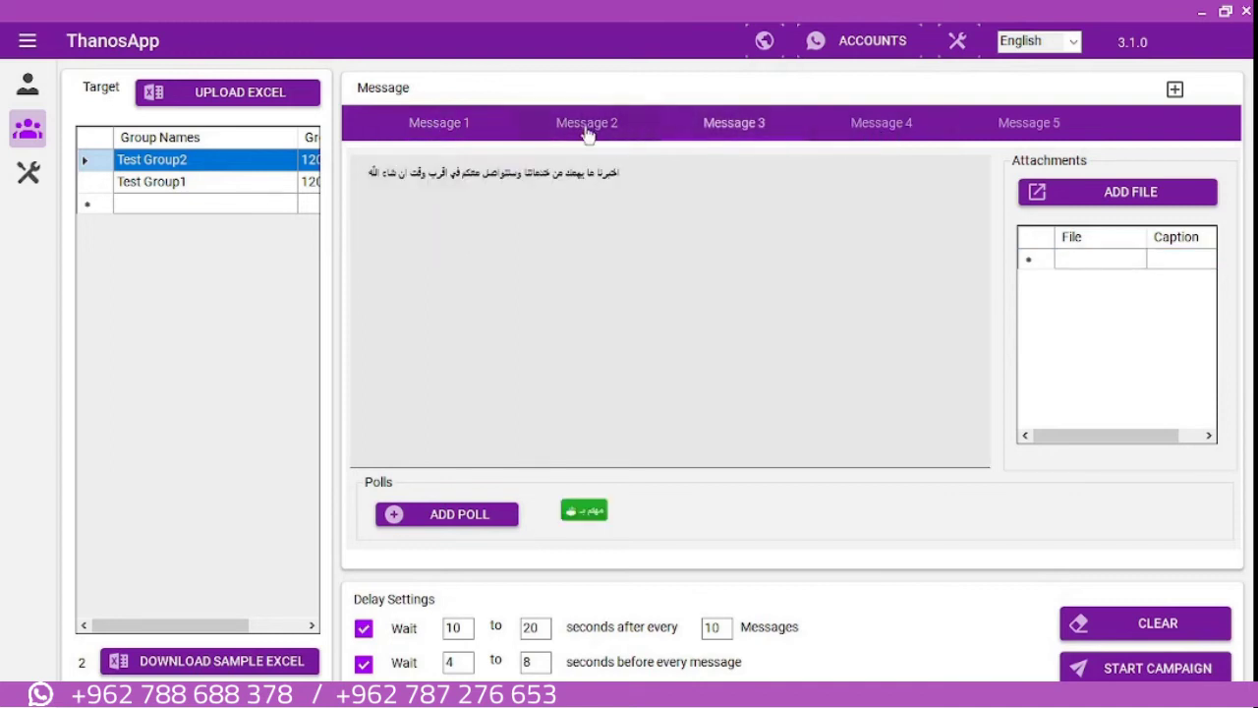
pyautogui.click(429, 134)
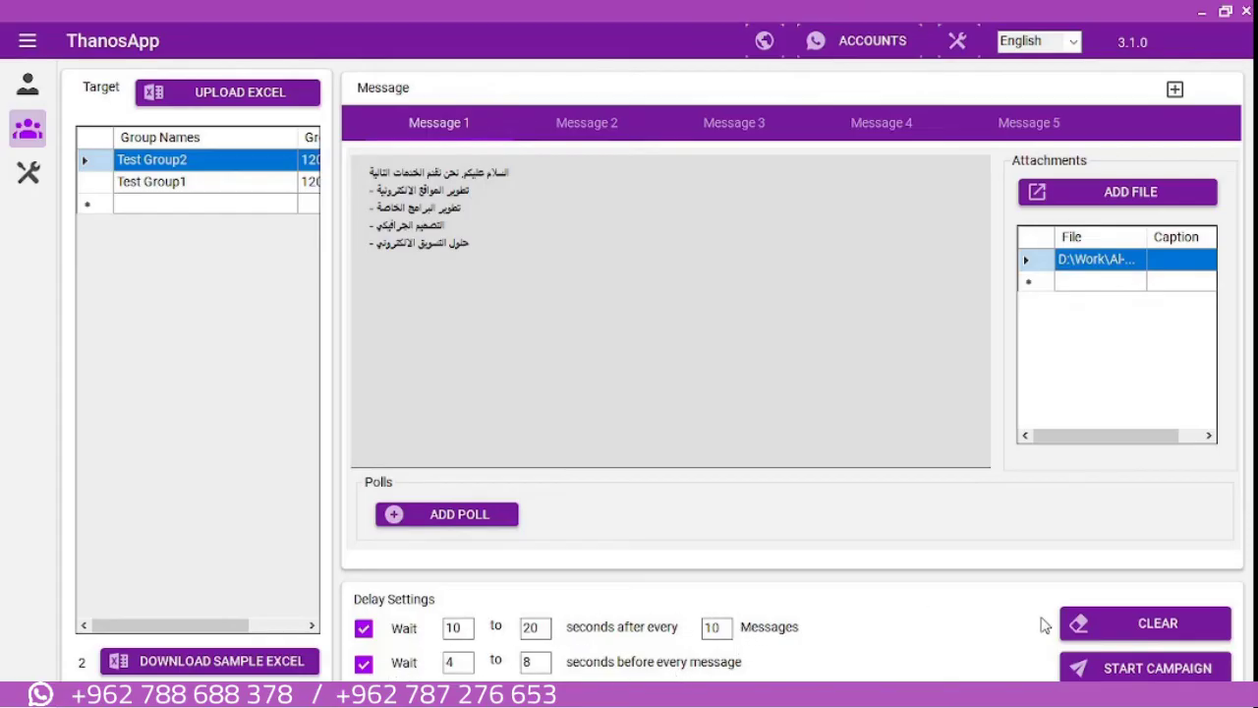
# Name the campaign 'Test Group Messages', keep 'Send All Messages to each number', and launch it
pyautogui.click(1140, 676)
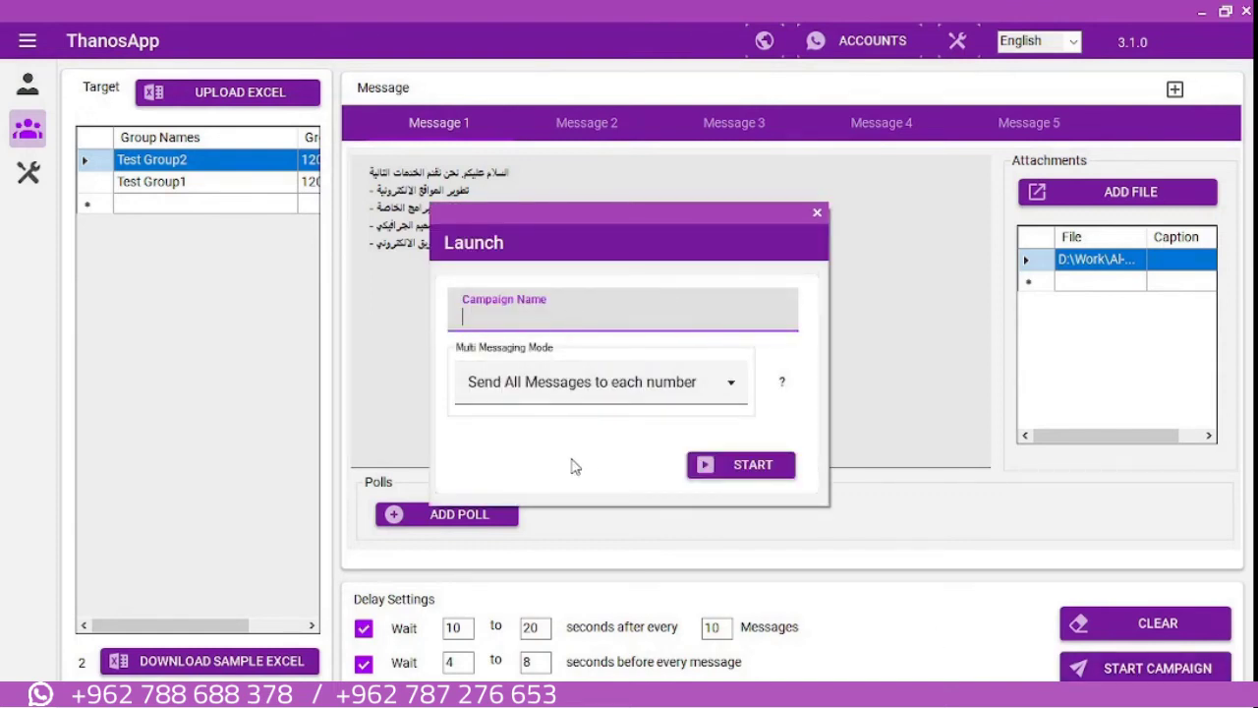
pyautogui.write('Test Group Messages')
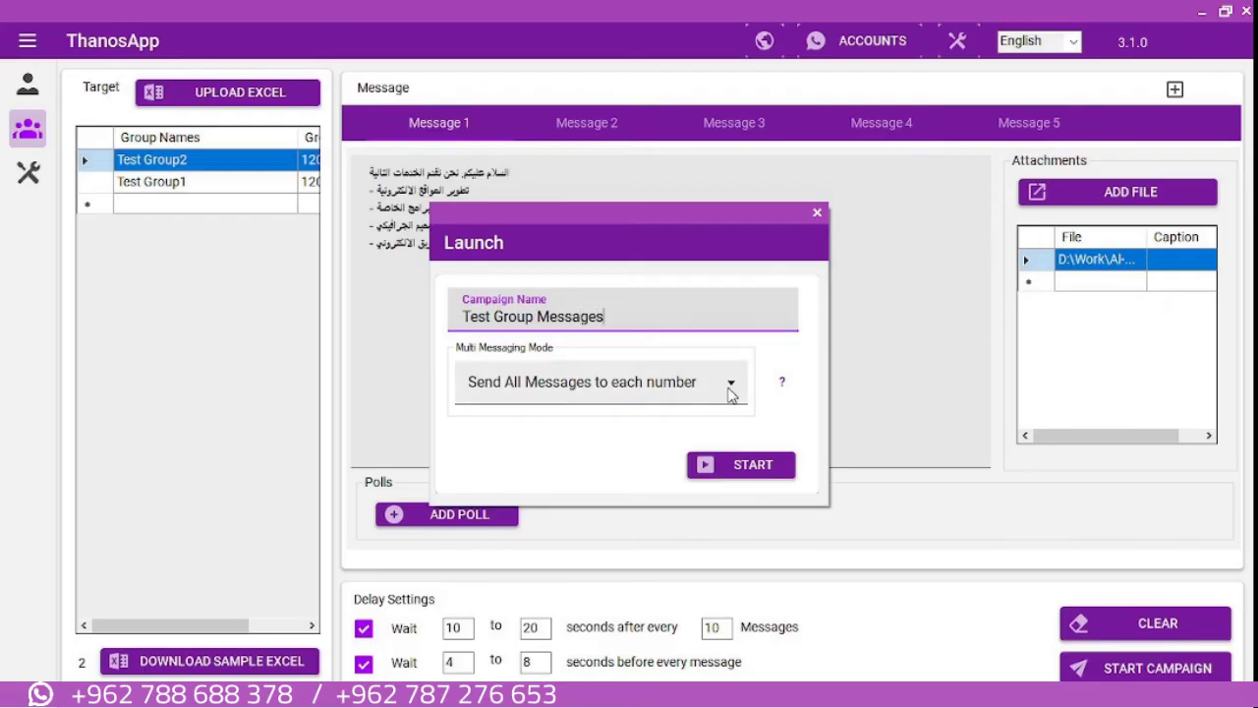
pyautogui.click(731, 386)
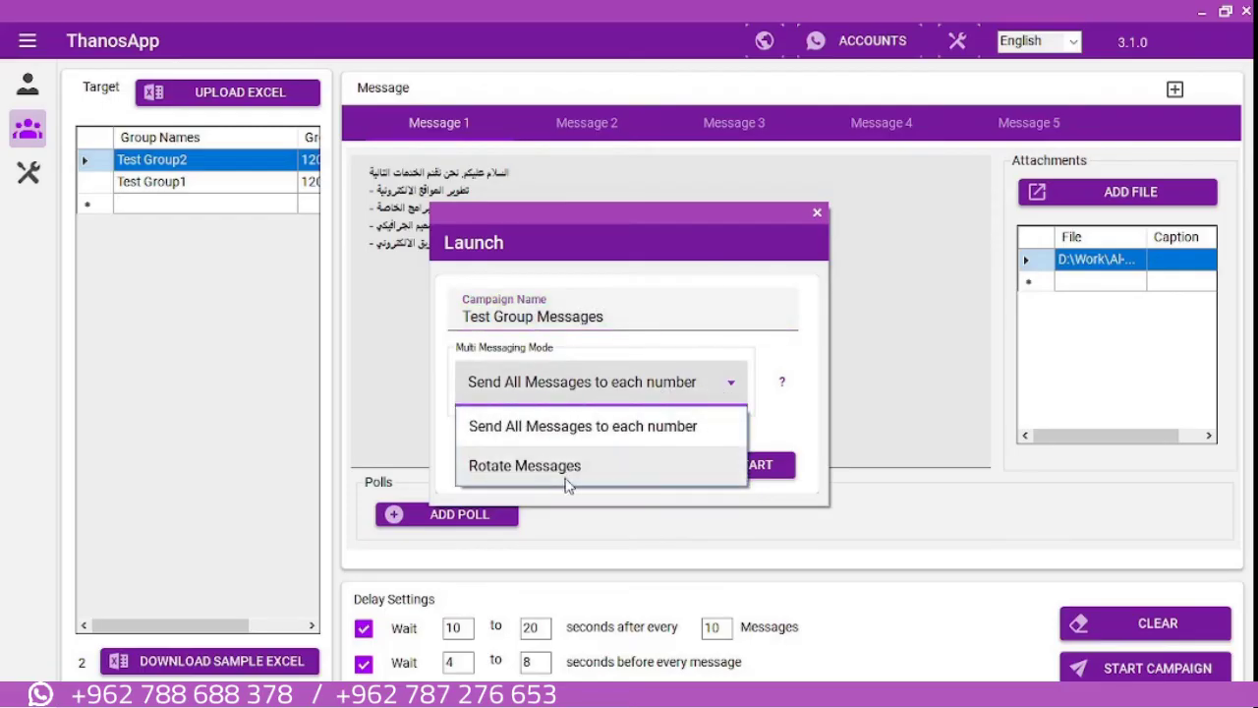
pyautogui.click(791, 436)
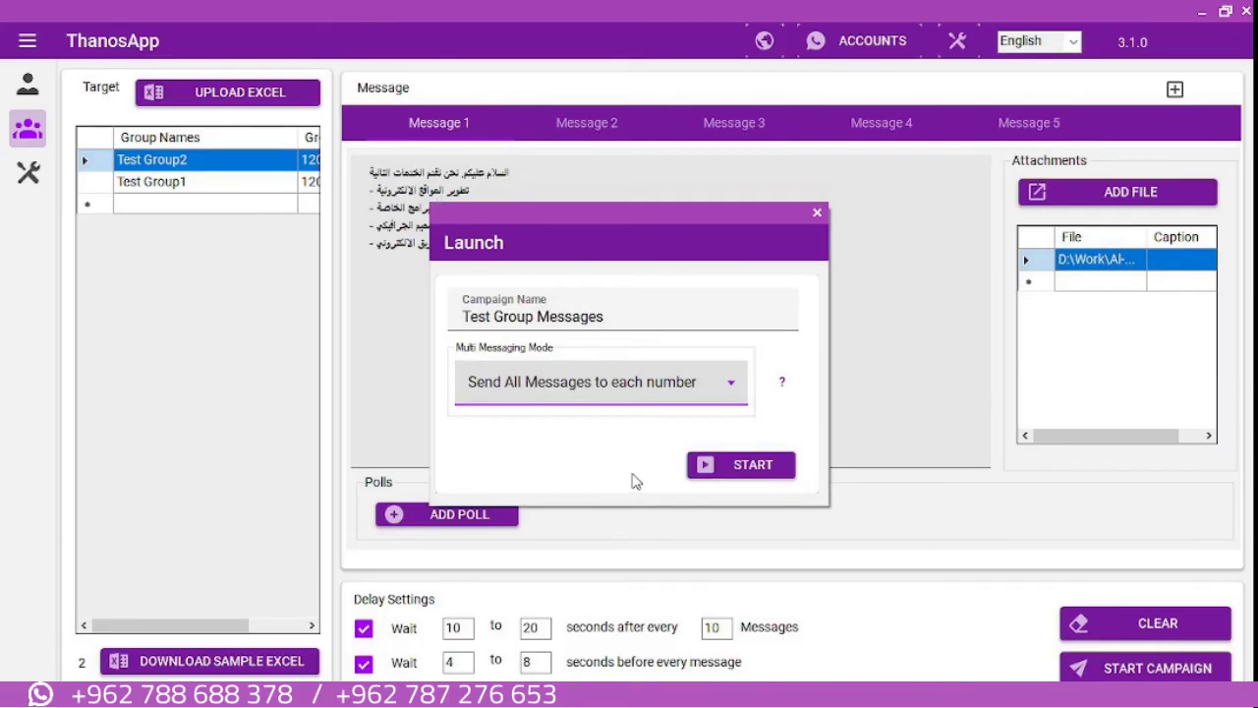
pyautogui.click(755, 469)
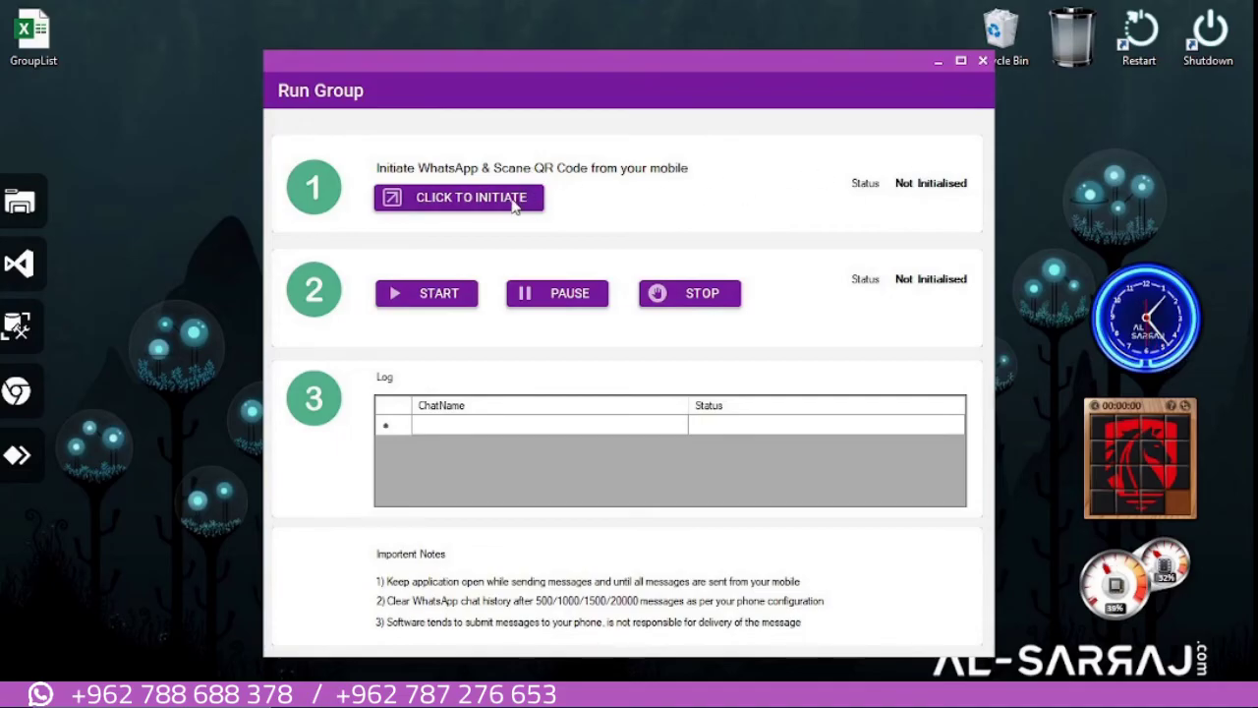
# Initialise the WhatsApp session and place the browser beside the Run Group window
pyautogui.click(443, 204)
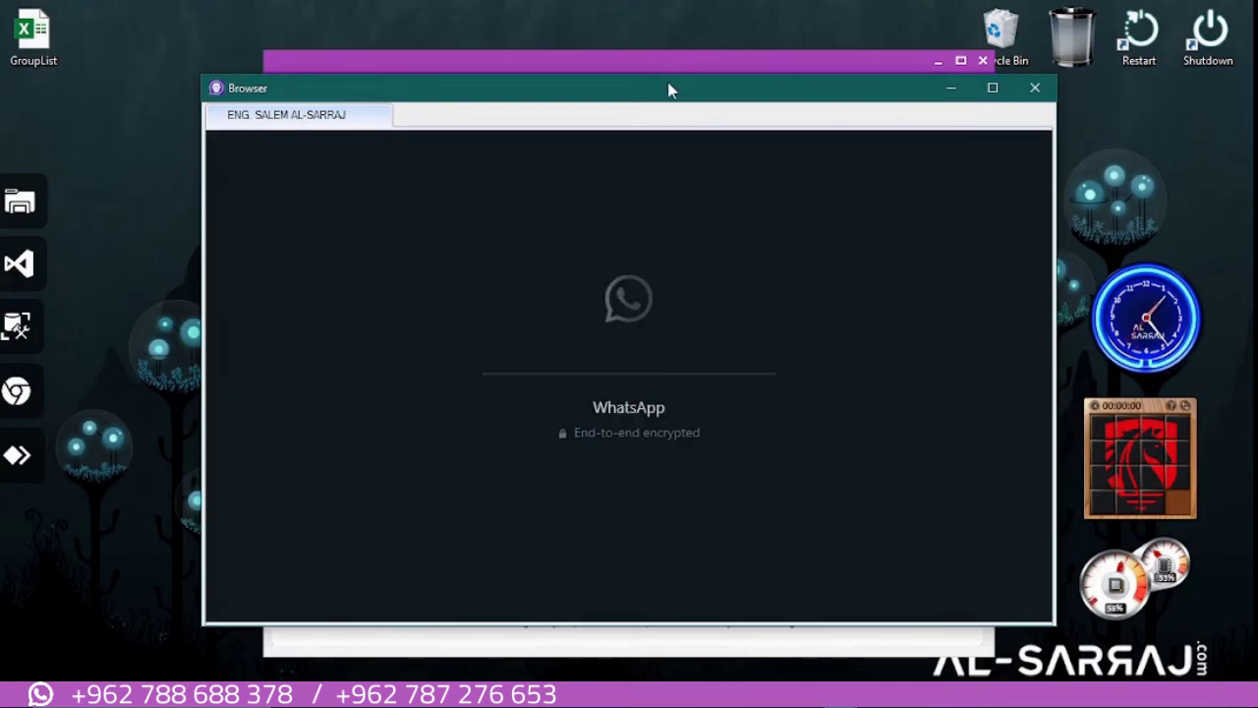
pyautogui.moveTo(556, 98); pyautogui.dragTo(368, 77)
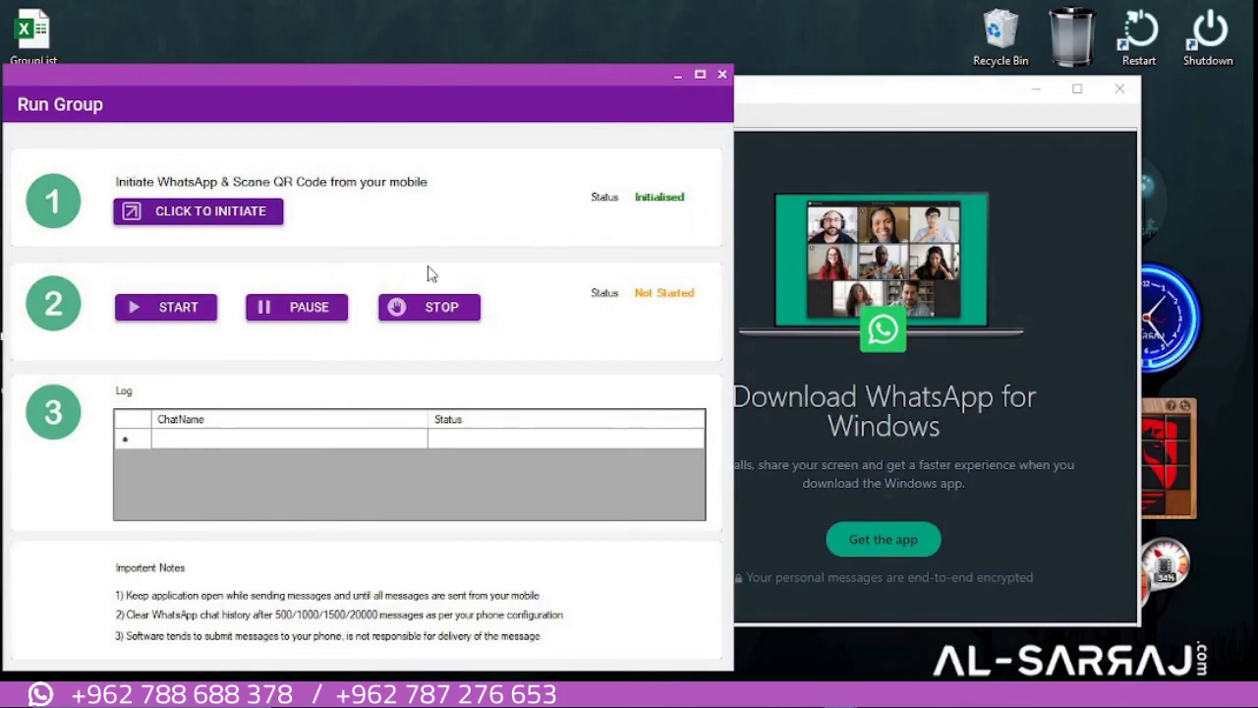
# Send the campaign to both groups and watch WhatsApp until 2 successes, 0 failures are reported
pyautogui.click(162, 309)
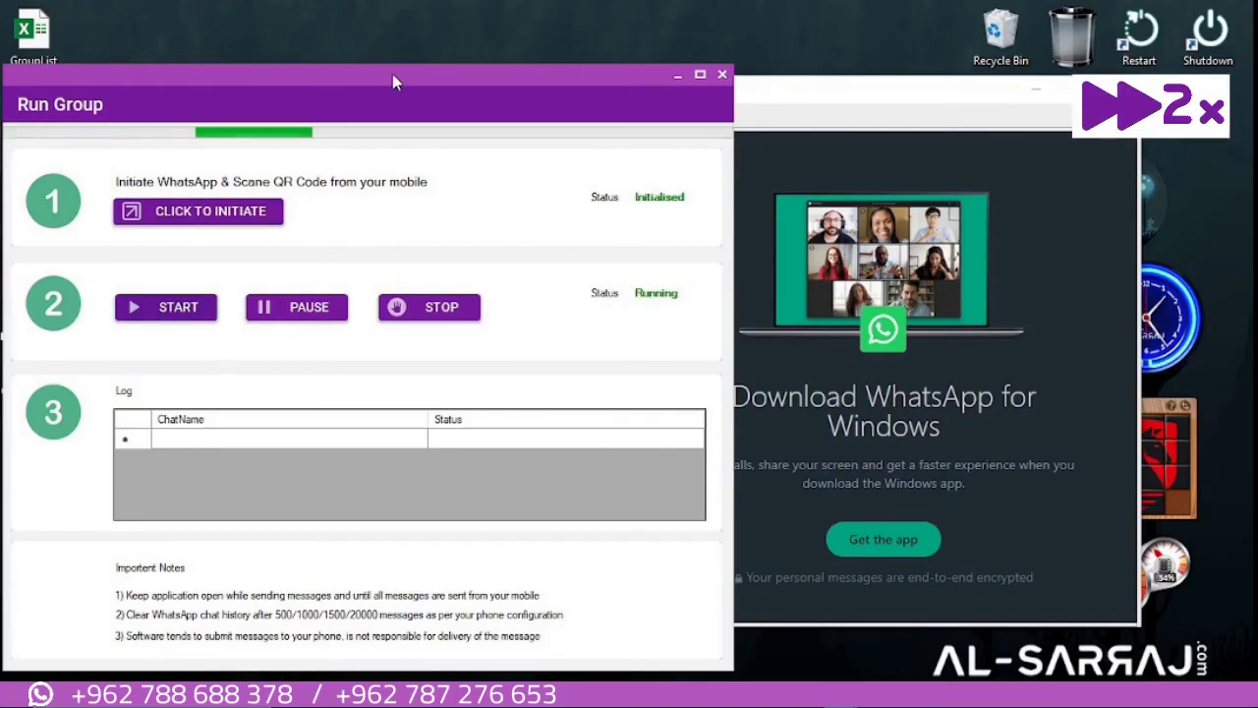
pyautogui.moveTo(393, 76); pyautogui.dragTo(286, 80)
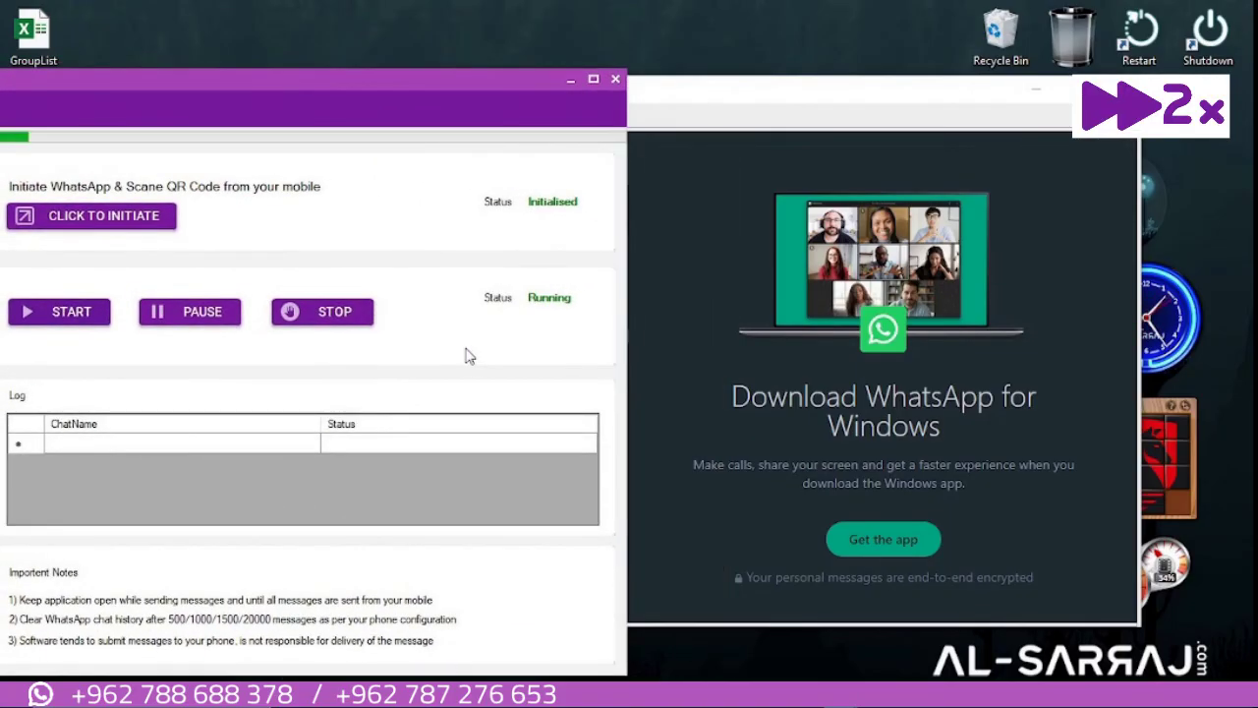
pyautogui.moveTo(484, 82); pyautogui.dragTo(414, 95)
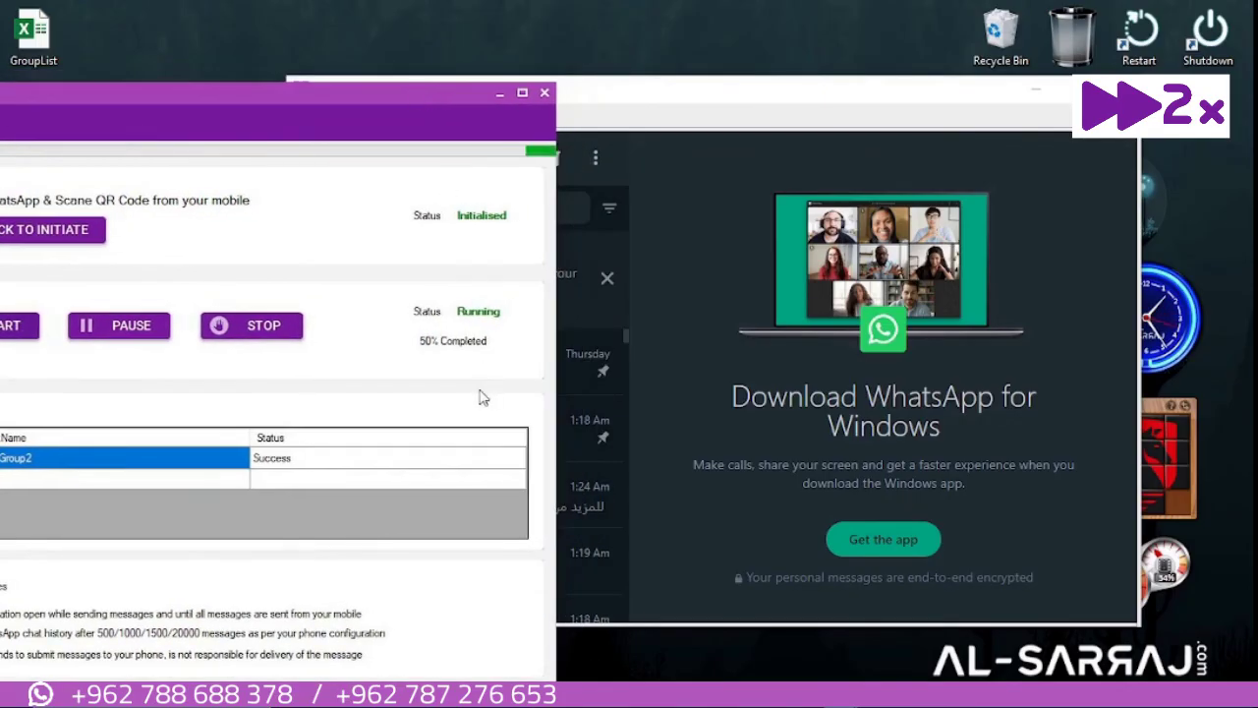
pyautogui.click(190, 501)
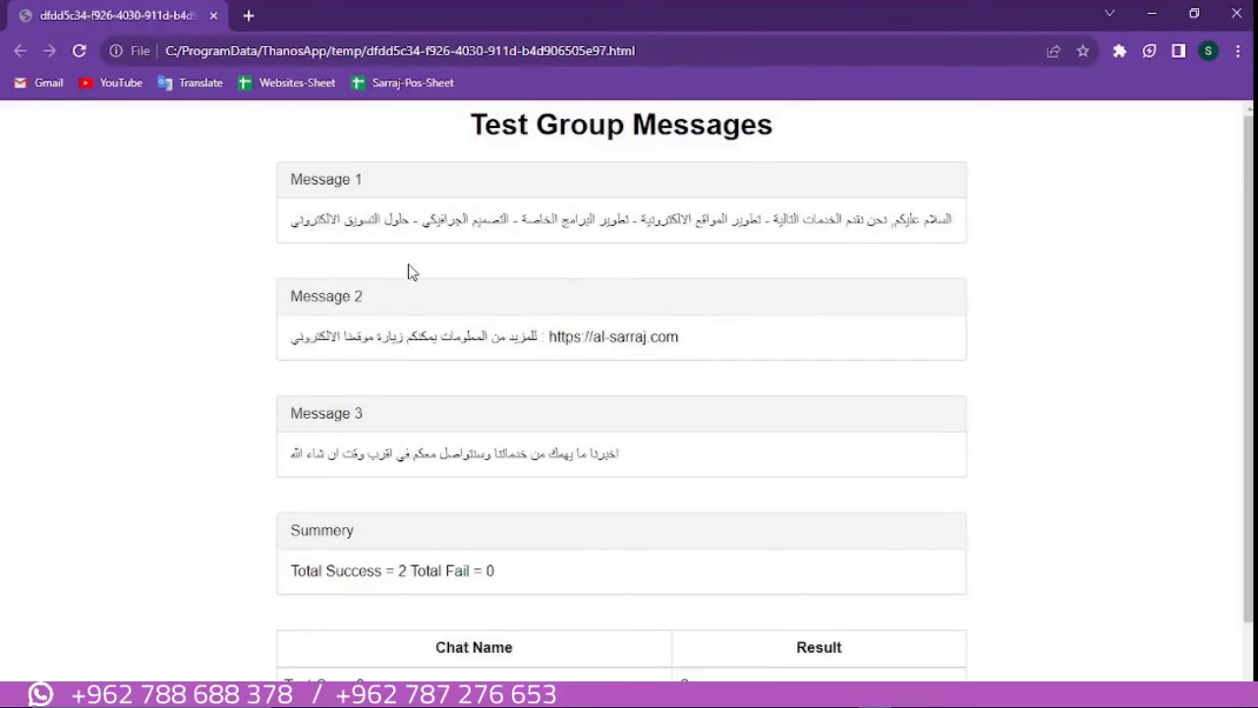
# Check that Test Group1 and Test Group2 both show Success, then close the report and Run Group window
pyautogui.scroll(-1, 418, 268)
pyautogui.scroll(1, 419, 261)
pyautogui.scroll(-1, 504, 562)
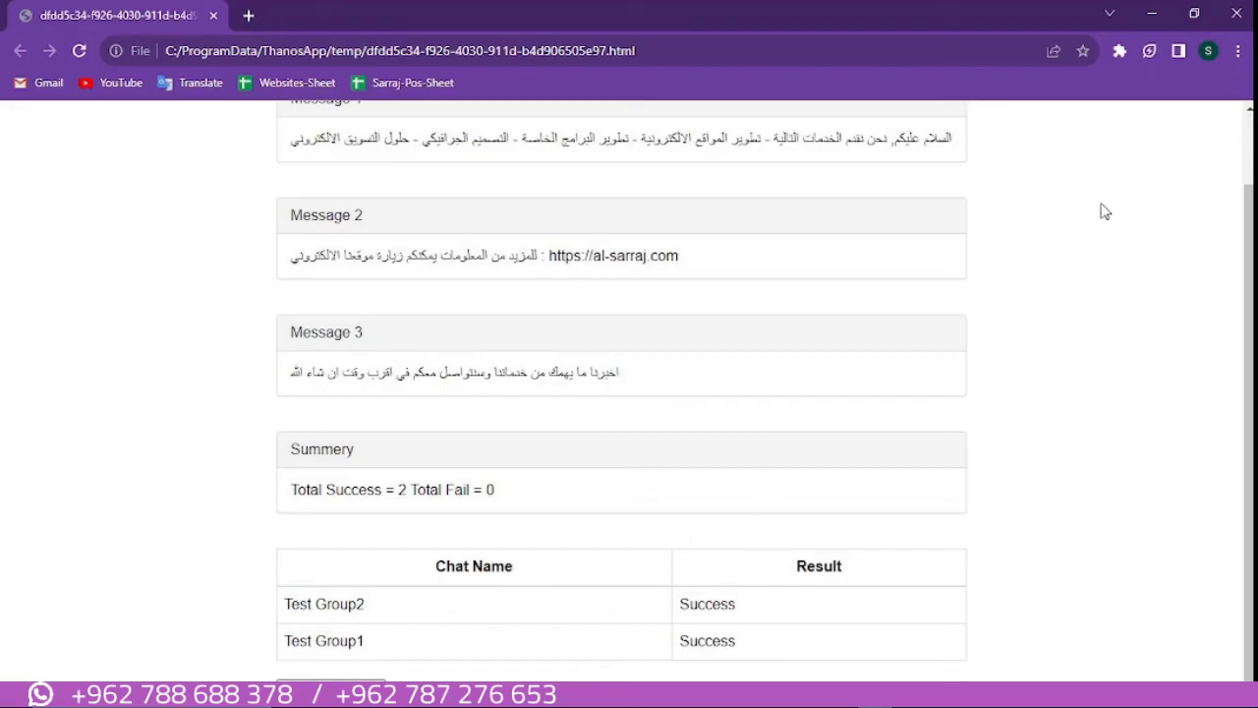
pyautogui.scroll(1, 1103, 210)
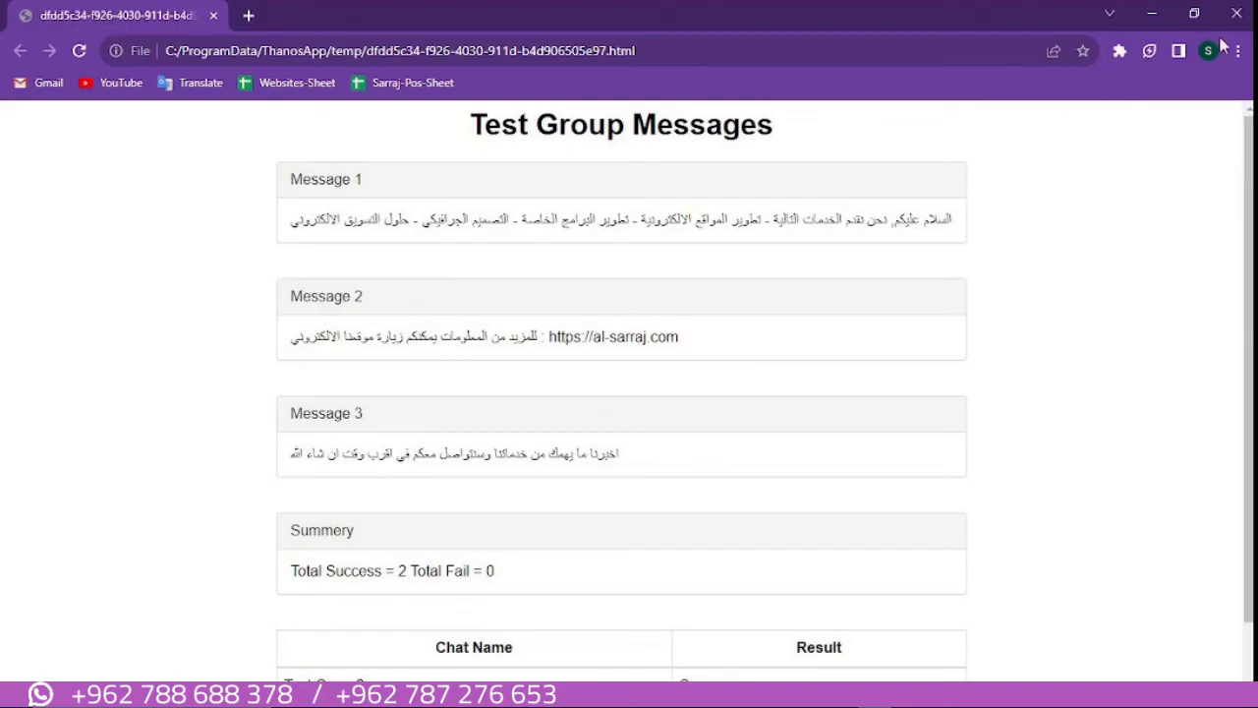
pyautogui.click(1236, 13)
pyautogui.click(893, 72)
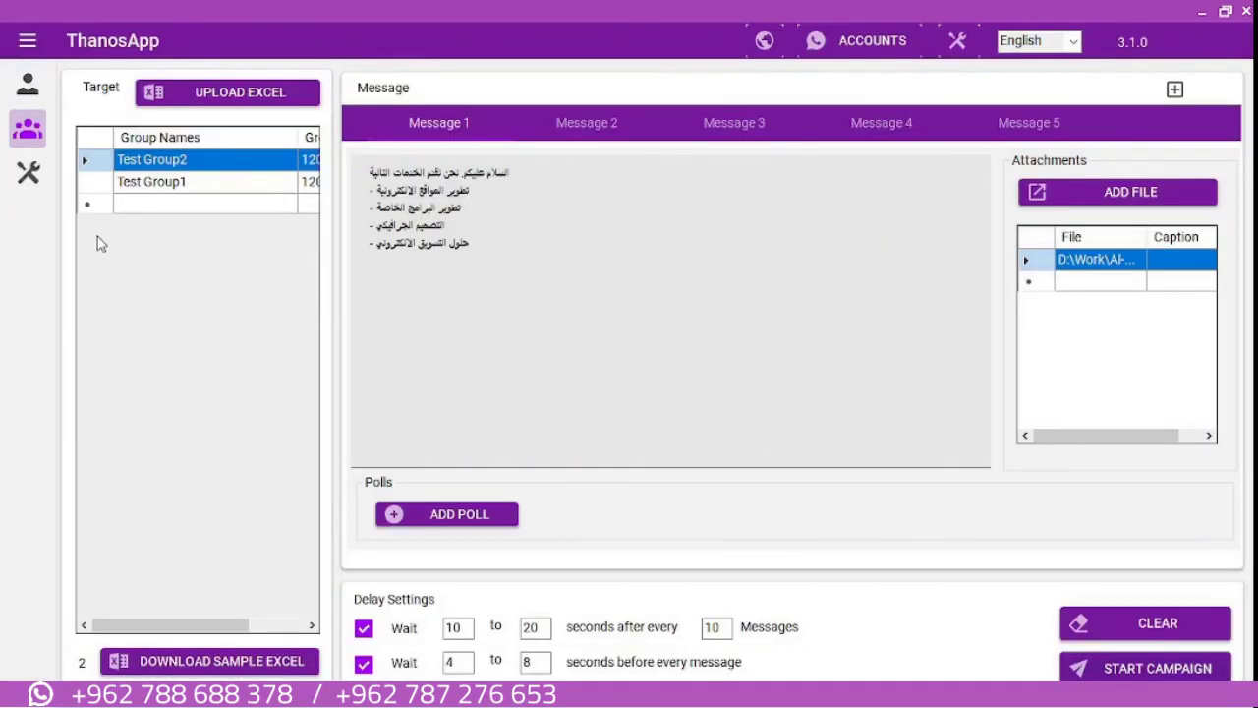
# Open ABOUT from General Settings to show version 3.1.0 and the licence activated until 24-Oct-2023
pyautogui.click(27, 173)
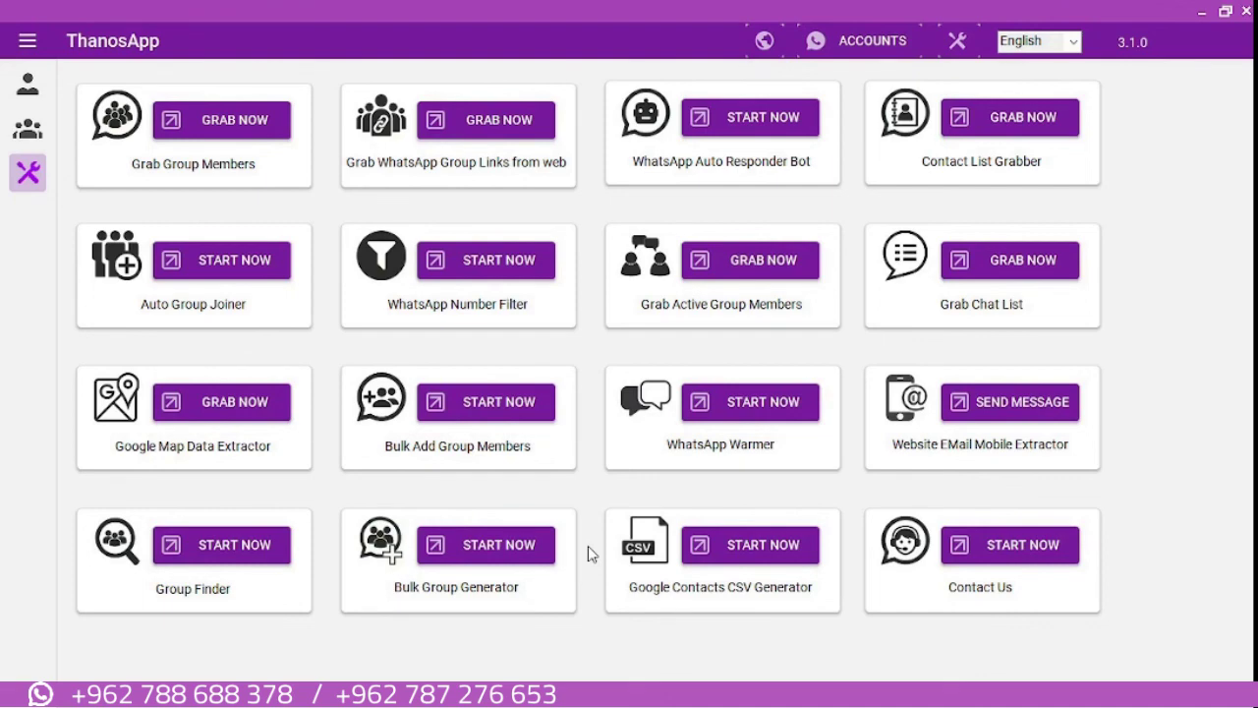
pyautogui.click(962, 46)
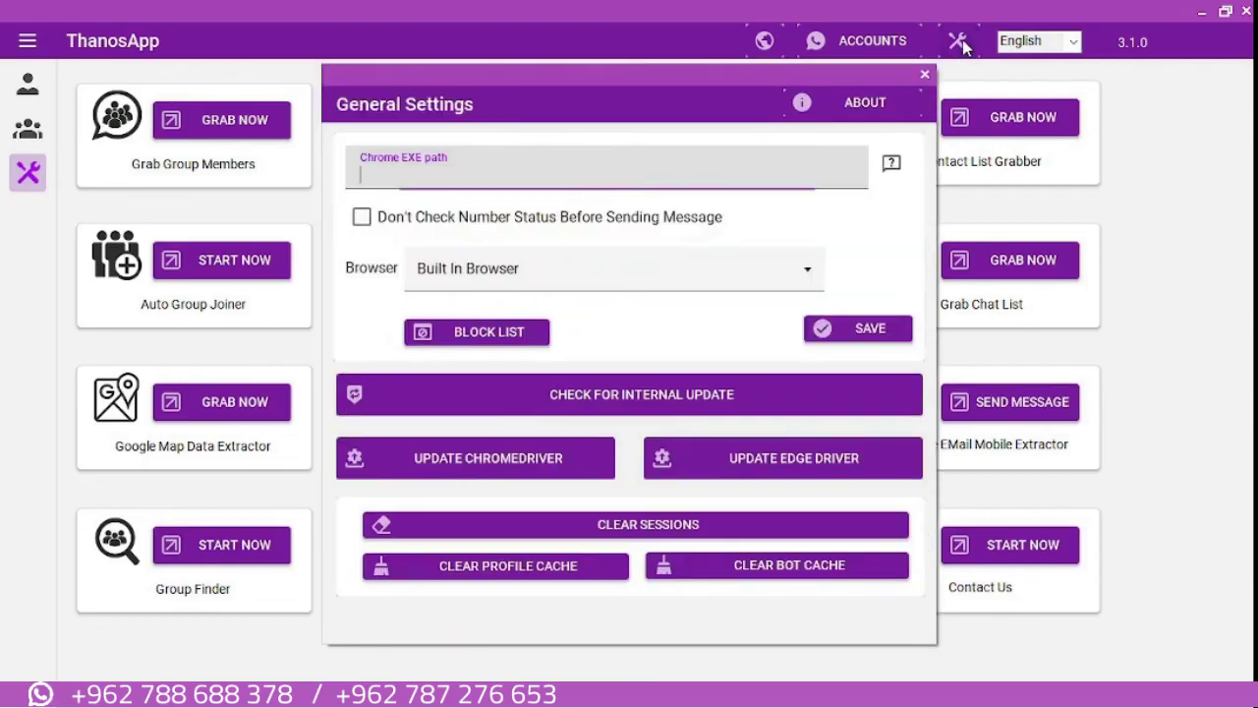
pyautogui.click(863, 110)
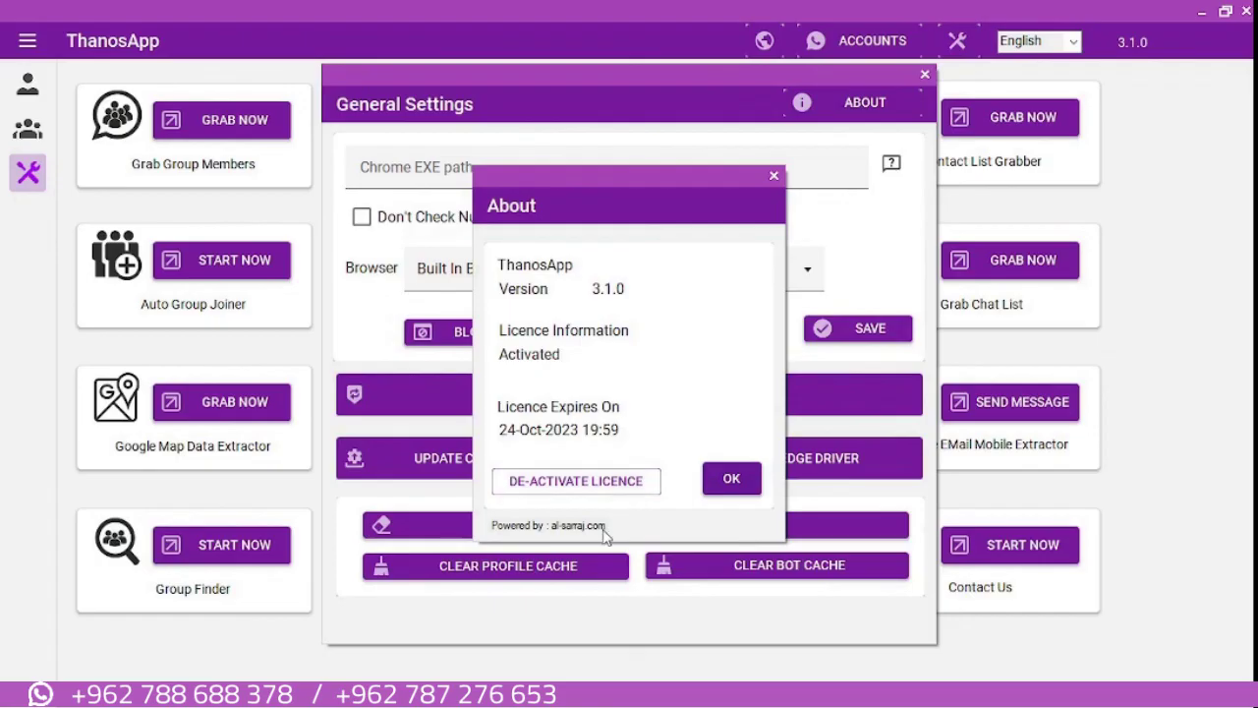